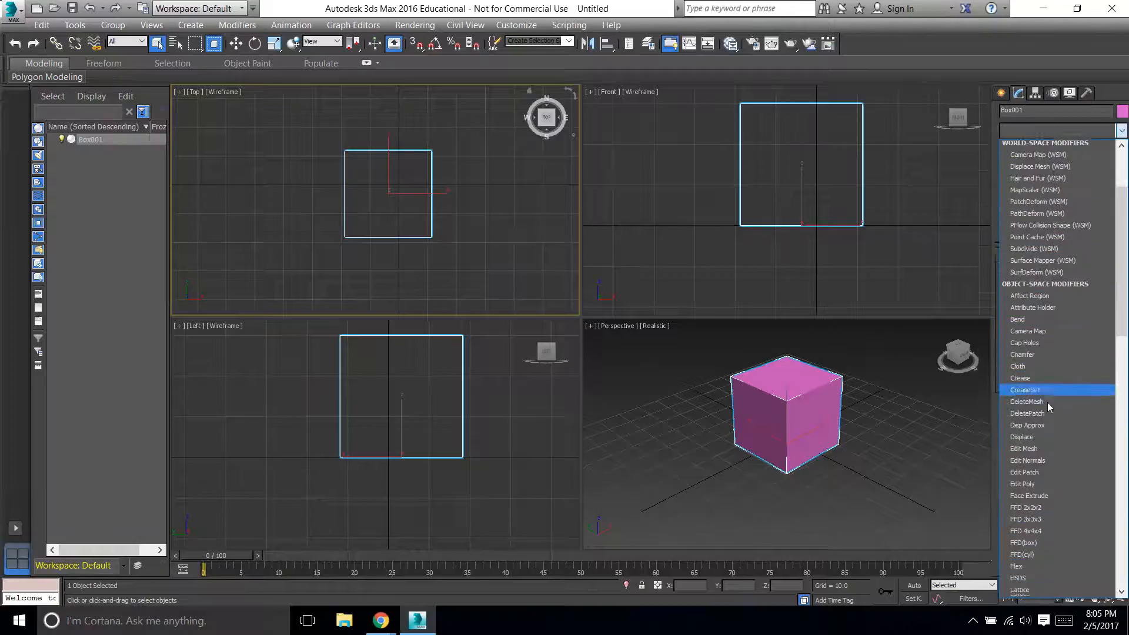
# - Add an Edit Poly modifier to the box and enter vertex selection mode
pyautogui.click(1032, 462)
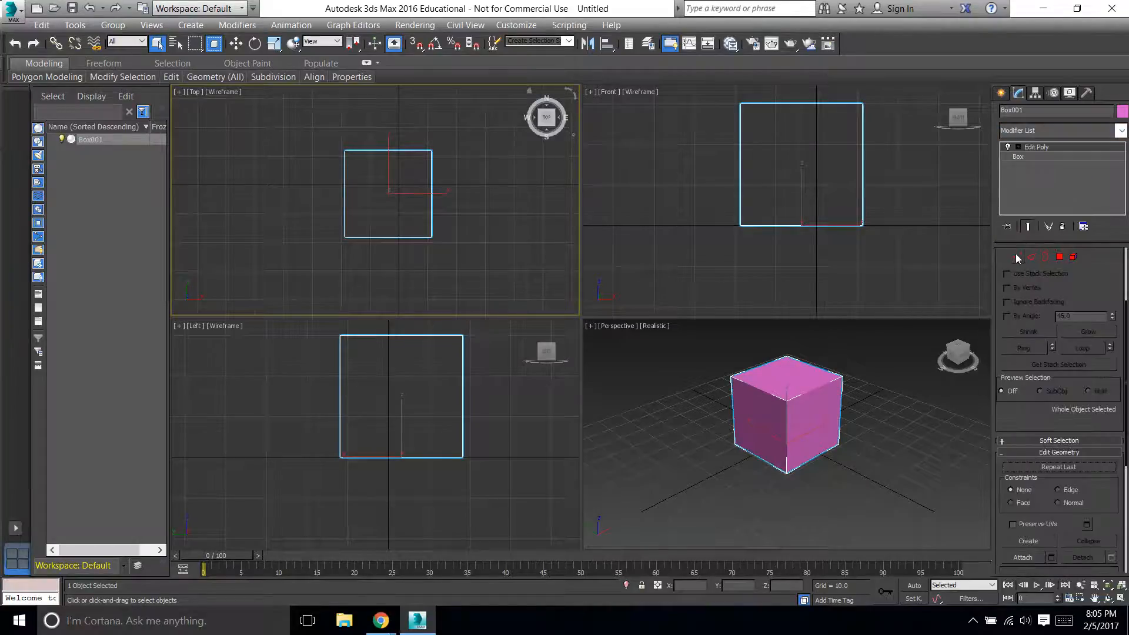
pyautogui.click(1016, 255)
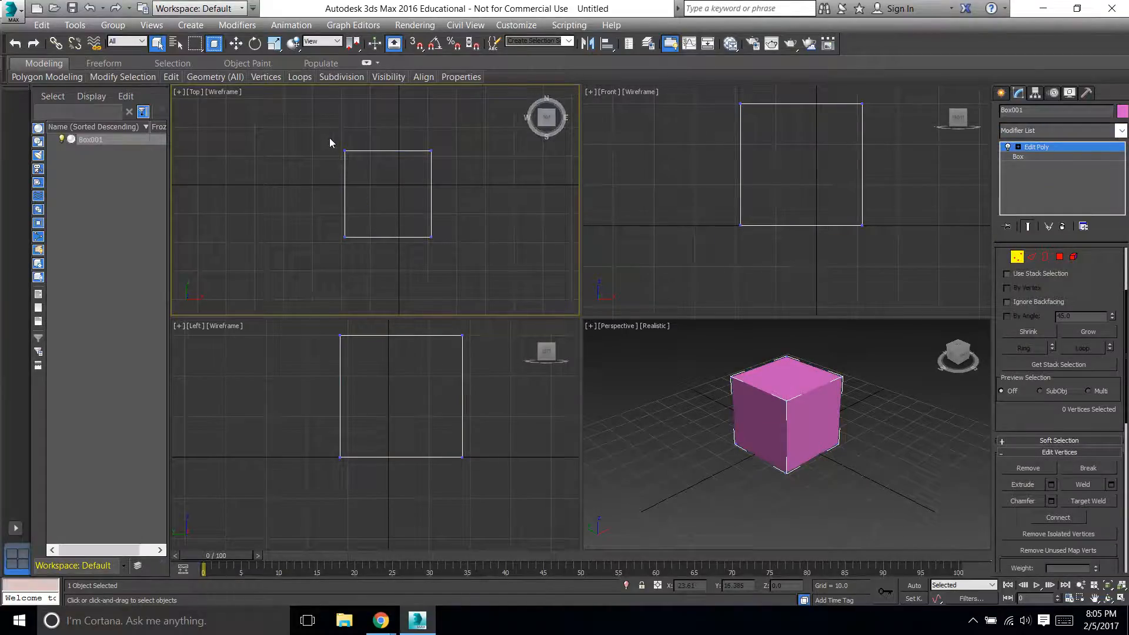
pyautogui.click(213, 45)
pyautogui.click(157, 45)
# - Try to move the box's two upper corner vertex pairs inward in the Top view
pyautogui.moveTo(315, 142)
pyautogui.mouseDown()
pyautogui.moveTo(340, 169)
pyautogui.moveTo(366, 168)
pyautogui.mouseUp()
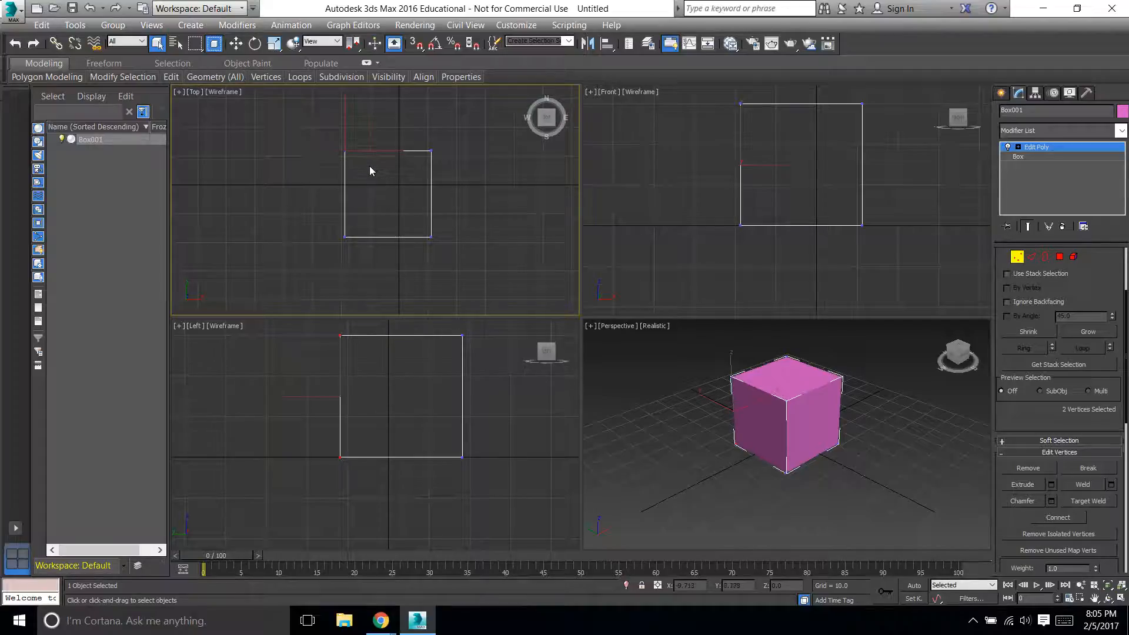
pyautogui.click(236, 44)
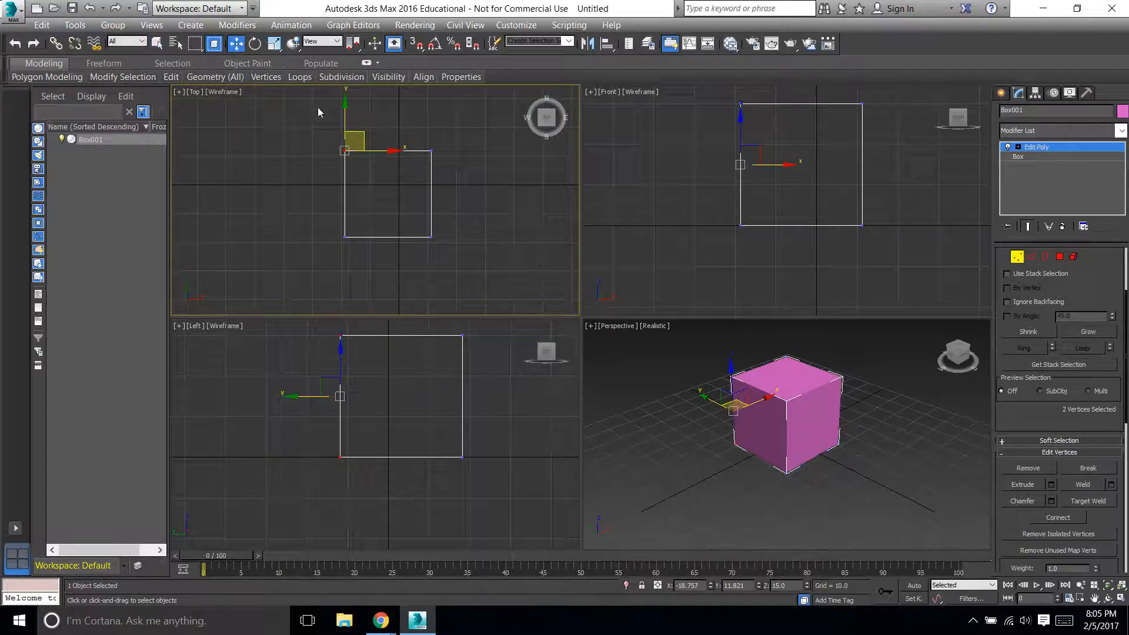
pyautogui.click(361, 151)
pyautogui.moveTo(302, 130); pyautogui.dragTo(354, 170)
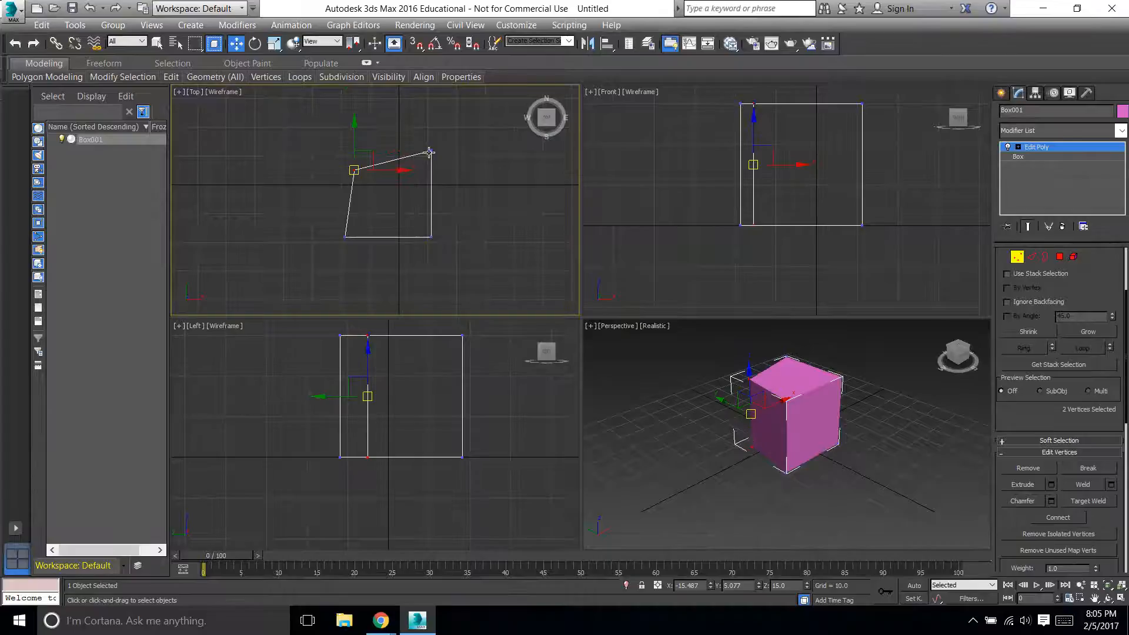
pyautogui.moveTo(412, 139); pyautogui.dragTo(420, 175)
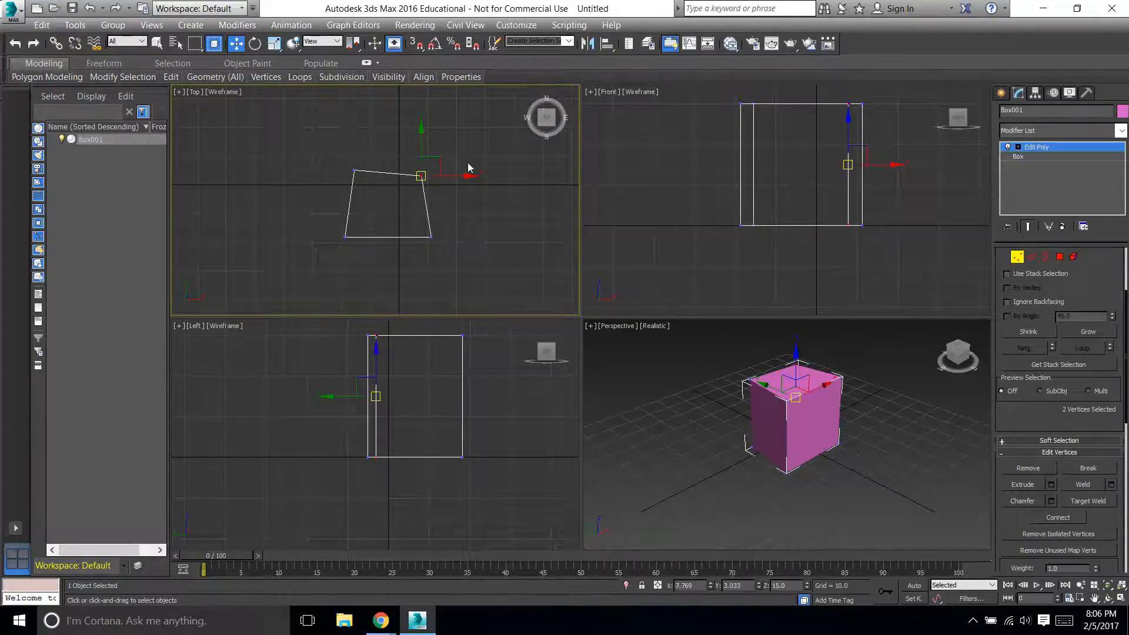
pyautogui.click(501, 153)
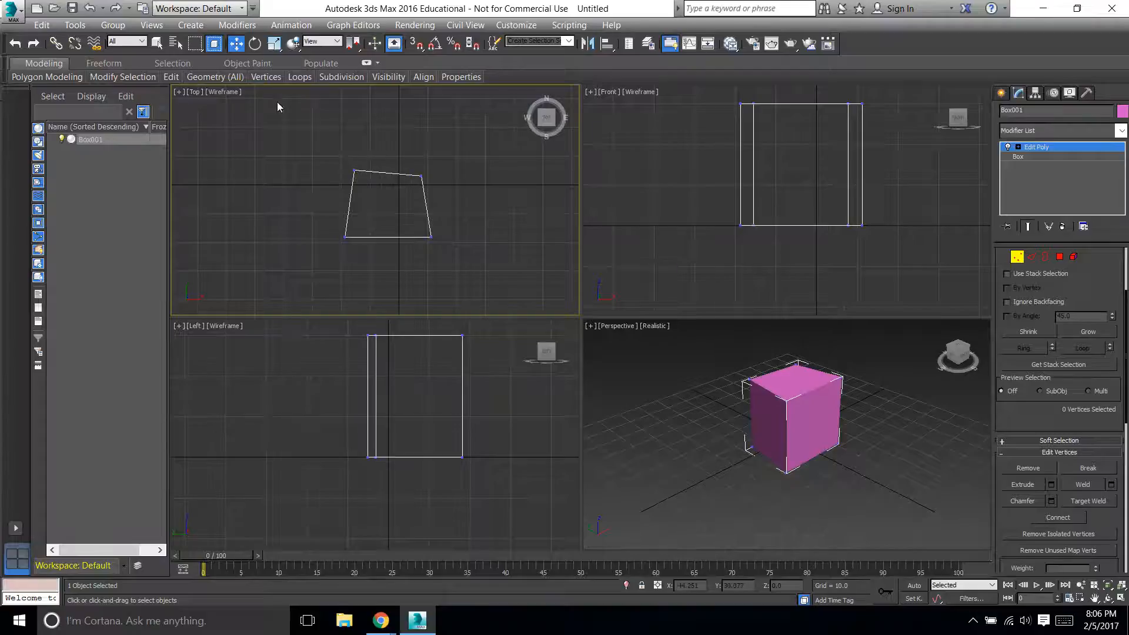
# - Undo the corner vertex moves made in the Top view to restore the box
pyautogui.click(15, 43)
pyautogui.click(15, 43)
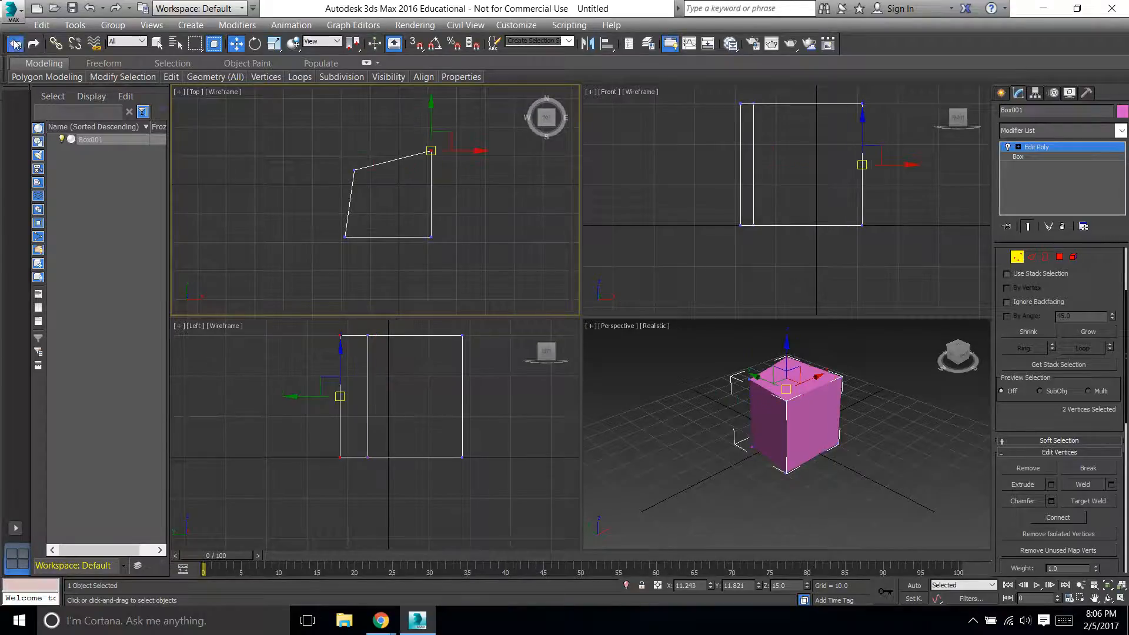
pyautogui.click(15, 43)
# - Move both top corner vertex pairs of the box inward and down in the Left view to shorten and taper it
pyautogui.click(314, 345)
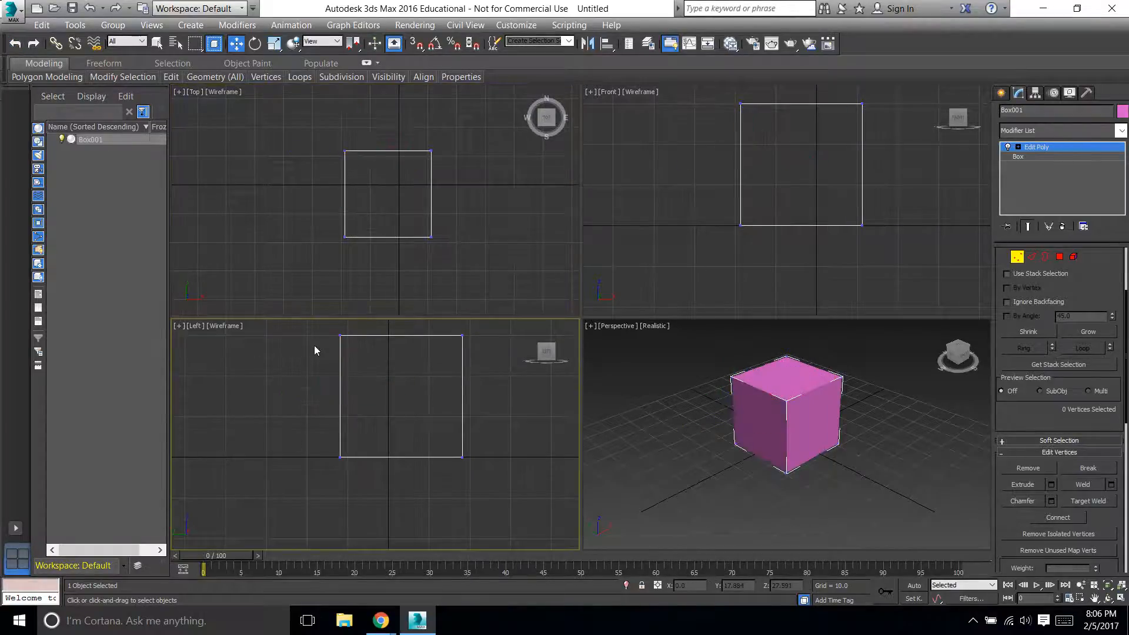
pyautogui.moveTo(371, 351); pyautogui.dragTo(398, 371)
pyautogui.moveTo(449, 330); pyautogui.dragTo(442, 373)
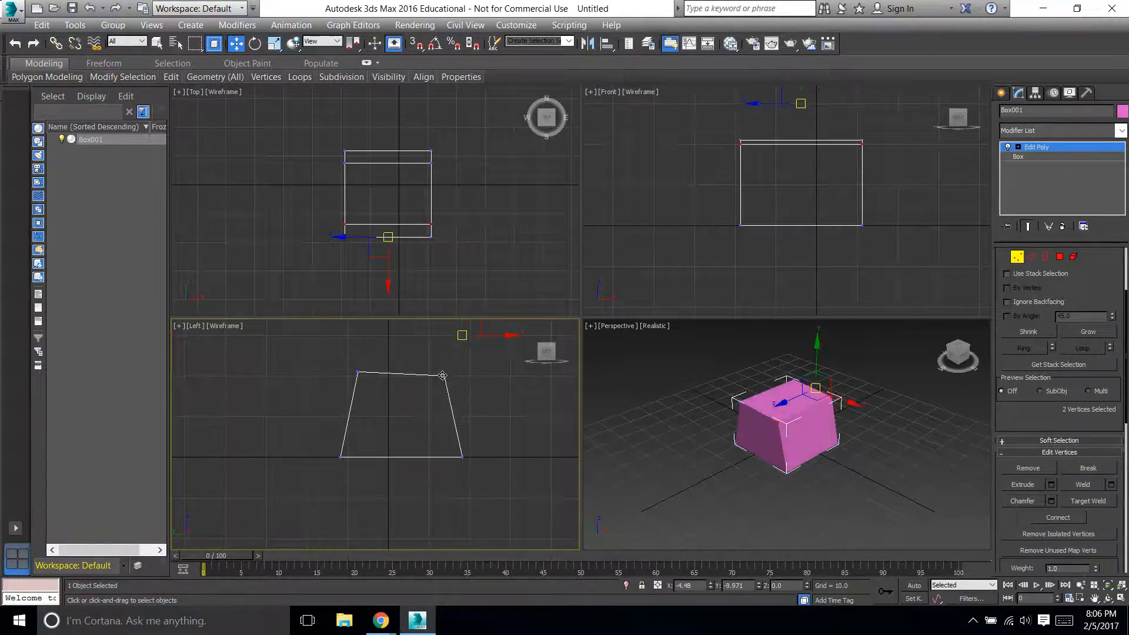
pyautogui.moveTo(958, 359); pyautogui.dragTo(957, 352)
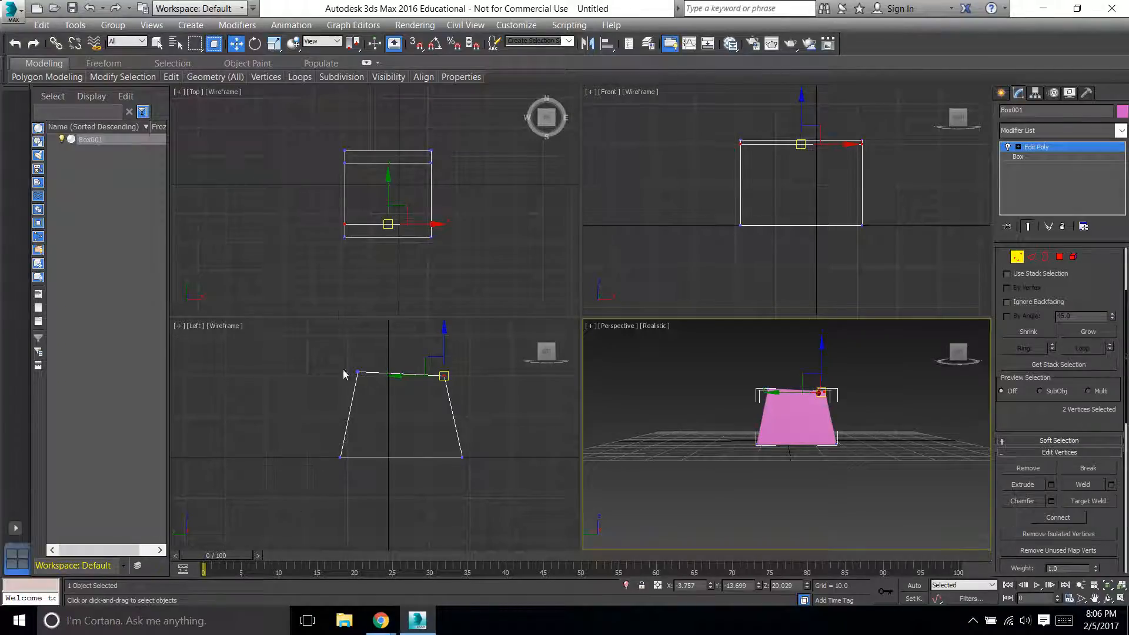
# - Move the lower-left corner vertex pair slightly inward along the base in the Left view
pyautogui.moveTo(325, 426); pyautogui.dragTo(371, 457)
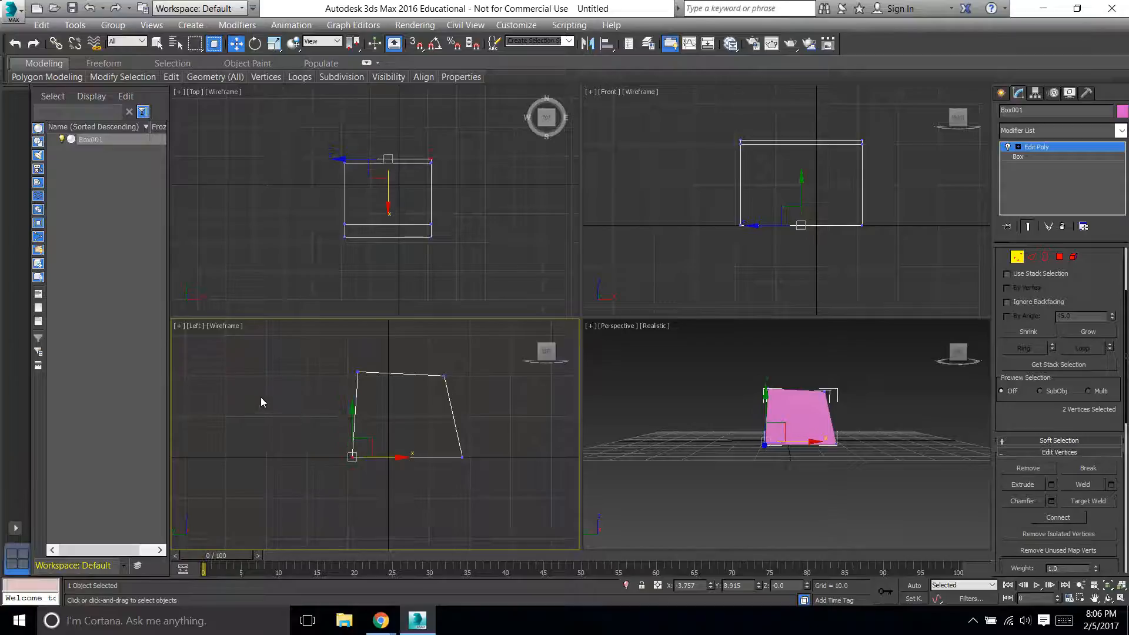
pyautogui.click(279, 402)
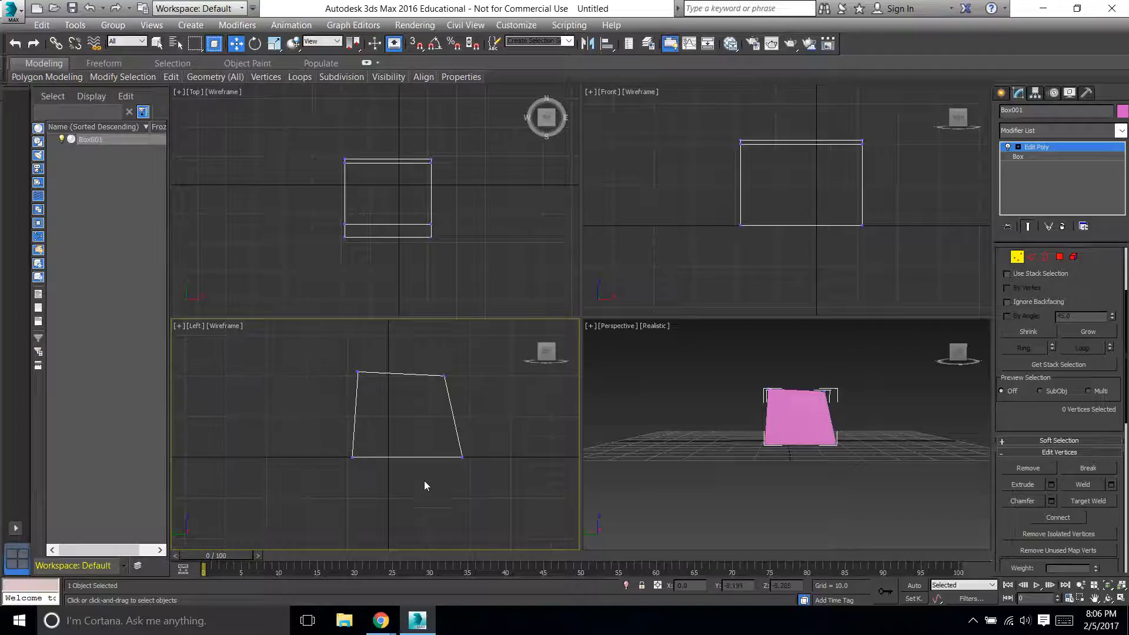
pyautogui.scroll(2, 410, 520)
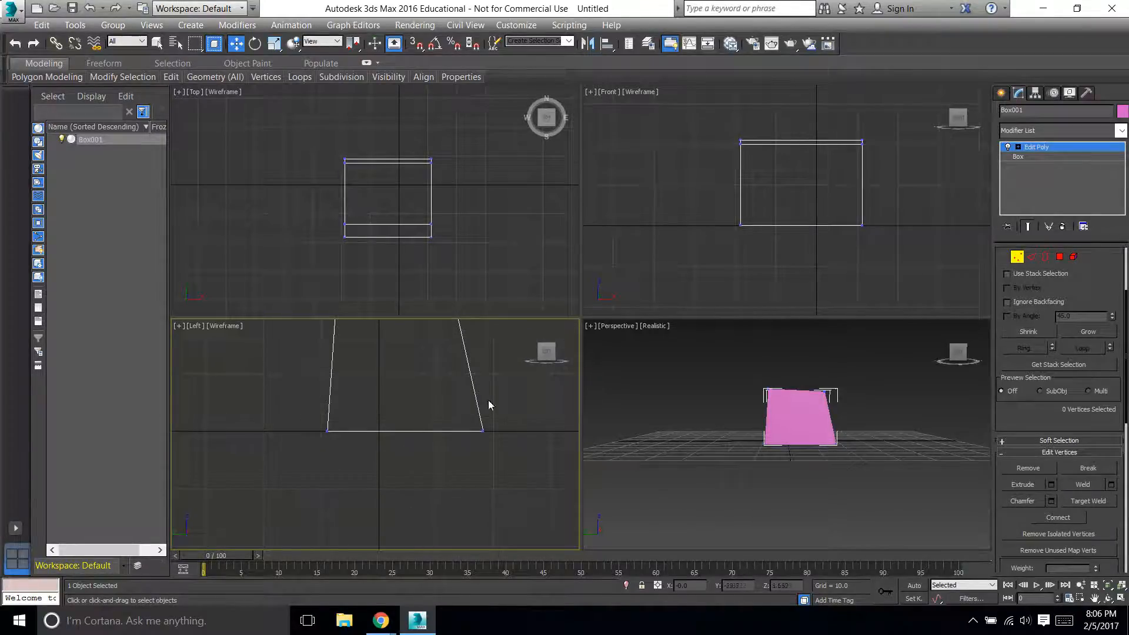
pyautogui.scroll(-2, 530, 341)
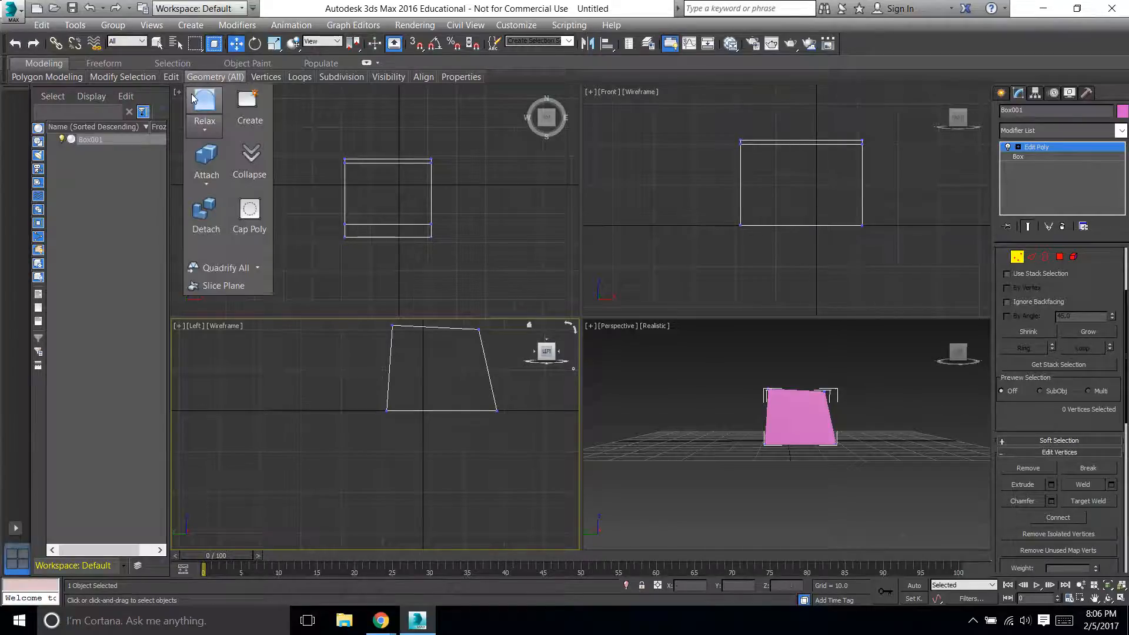
# - Switch the Top viewport to the Bottom view
pyautogui.click(291, 118)
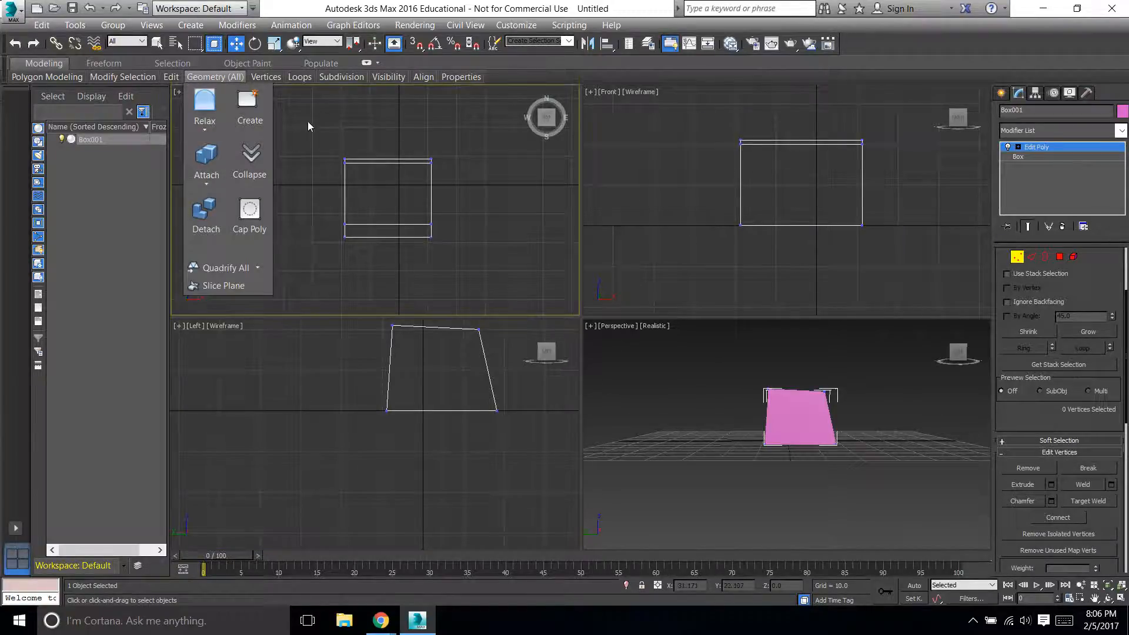
pyautogui.click(195, 93)
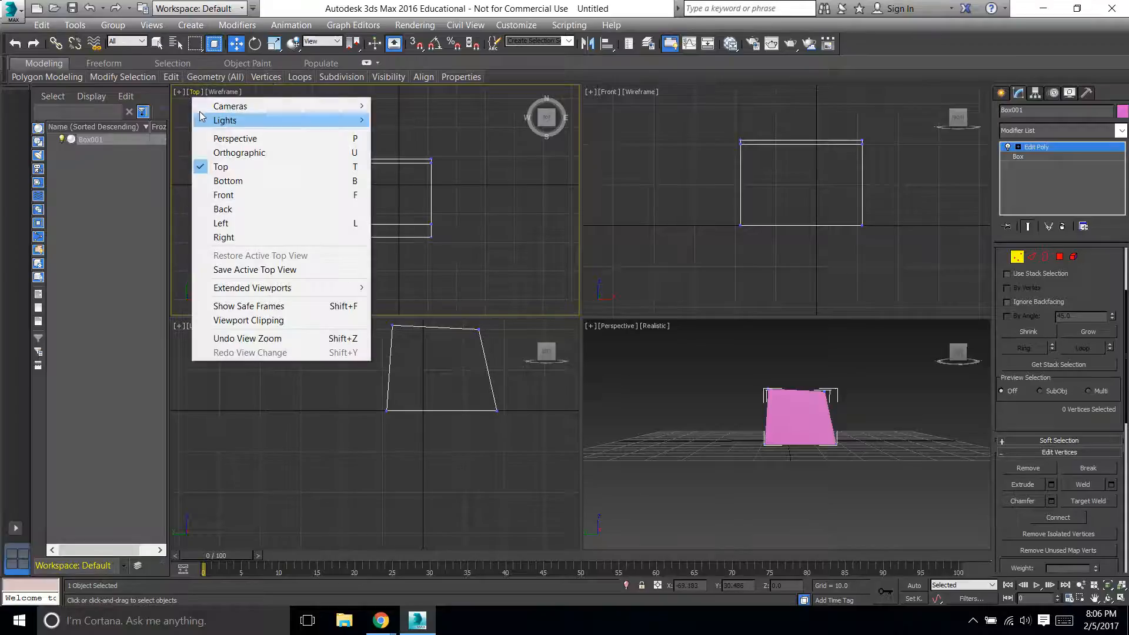
pyautogui.click(228, 180)
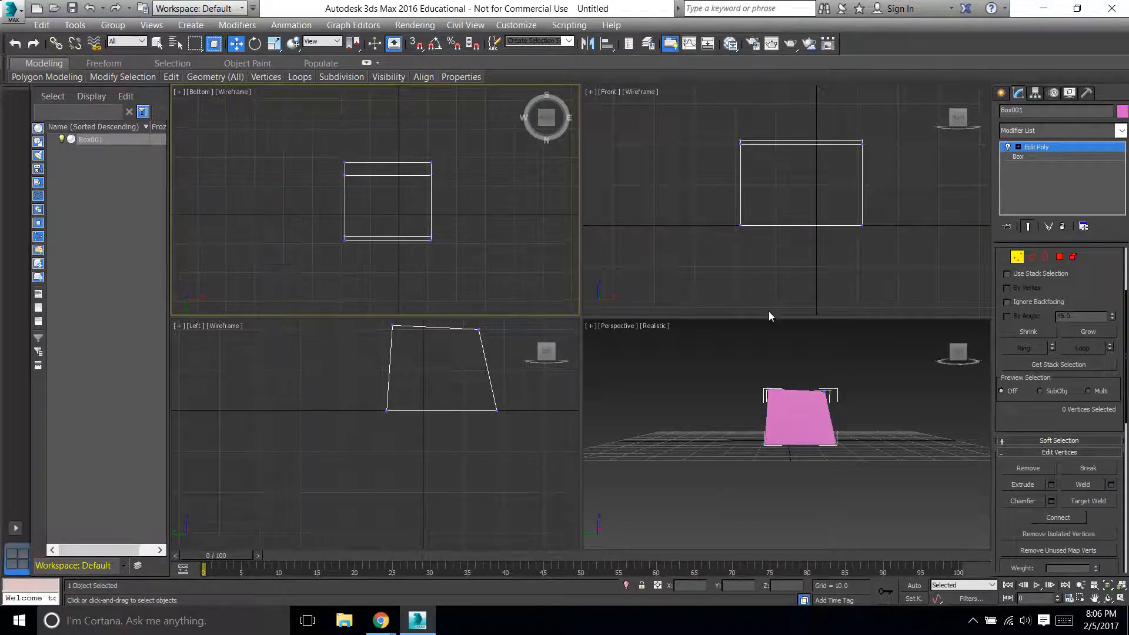
# - Select the box's bottom polygon in polygon mode and inset it by 7
pyautogui.click(1059, 257)
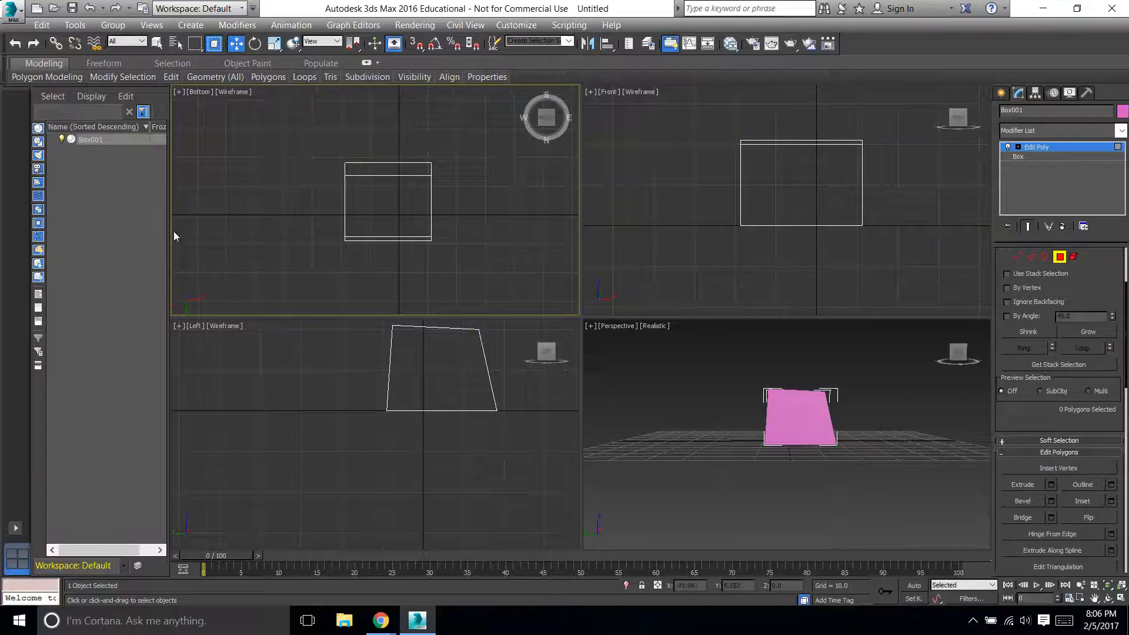
pyautogui.click(376, 199)
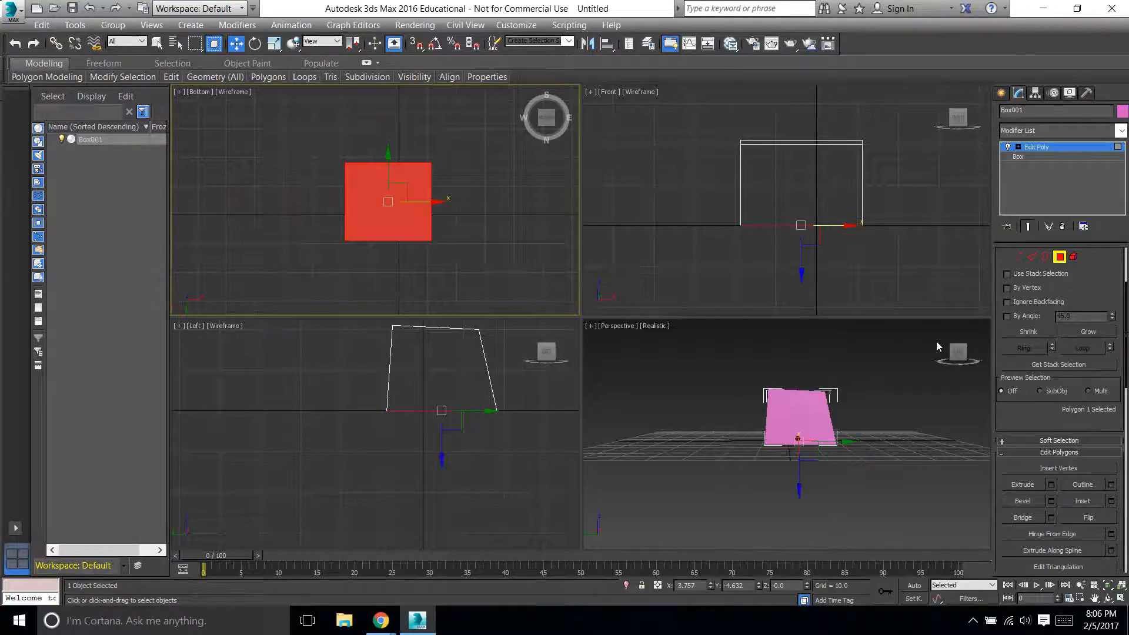
pyautogui.moveTo(953, 357); pyautogui.dragTo(956, 349)
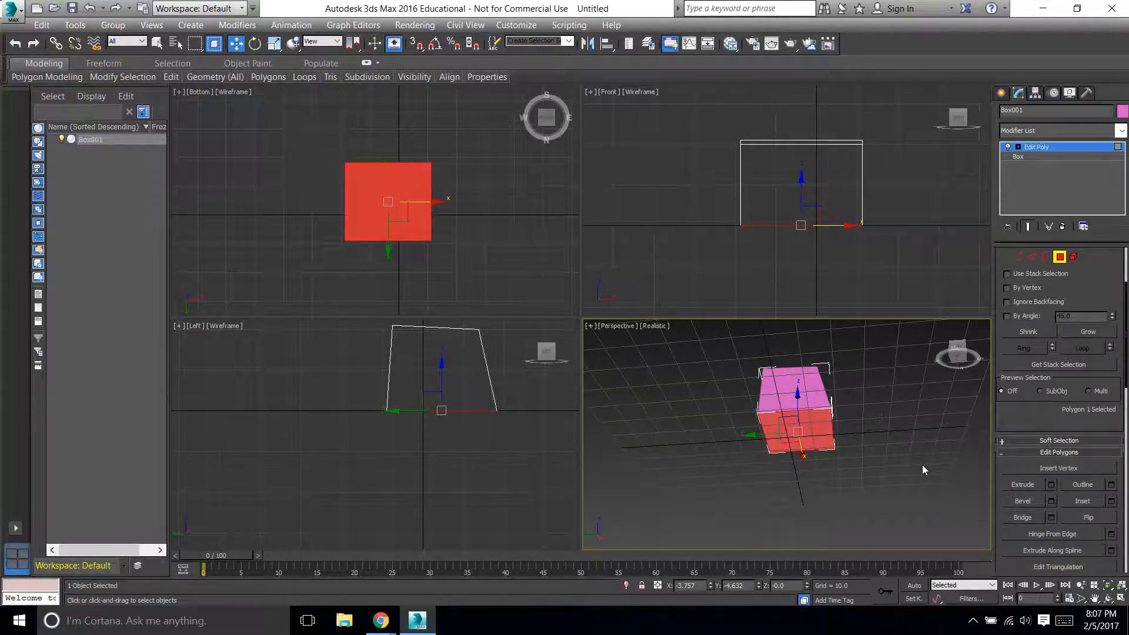
pyautogui.click(1110, 501)
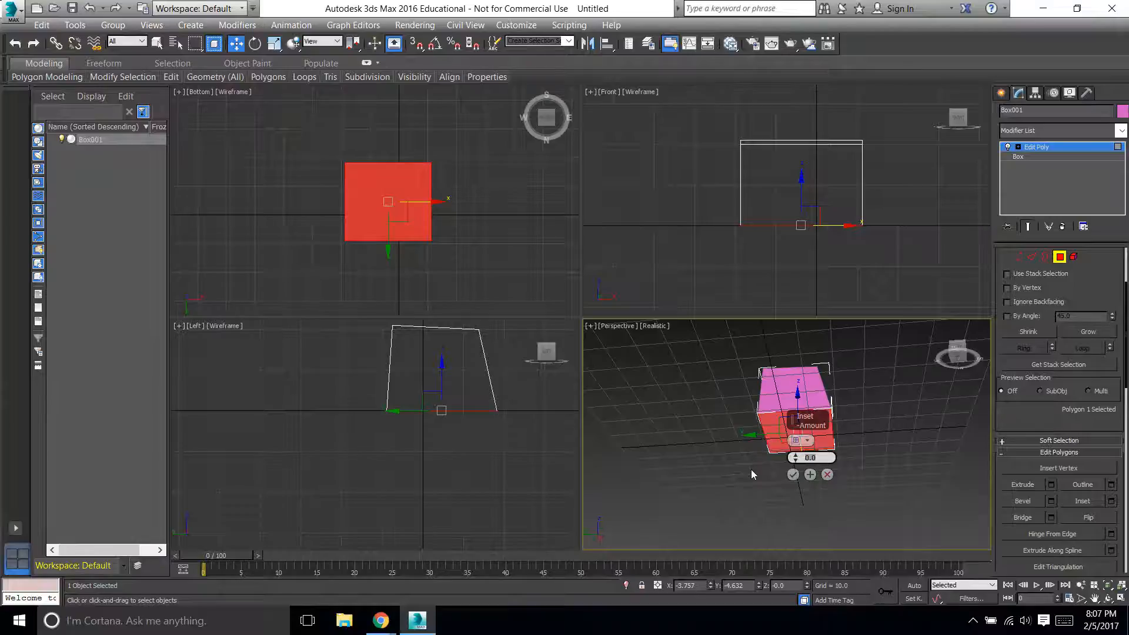
pyautogui.write('7')
pyautogui.press('Return')
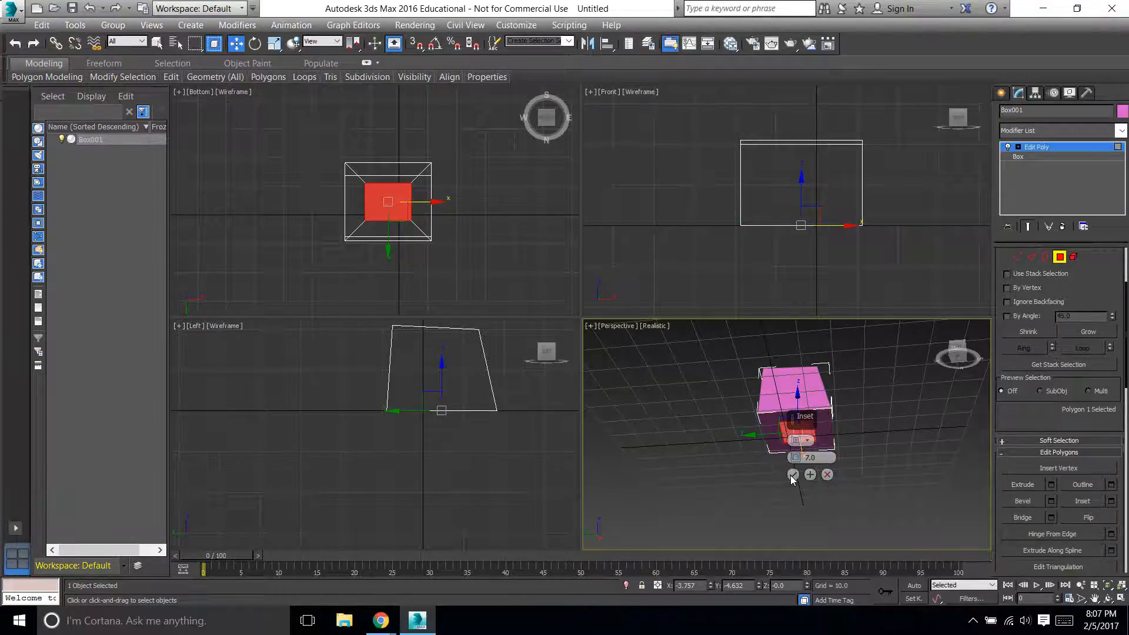
pyautogui.click(792, 474)
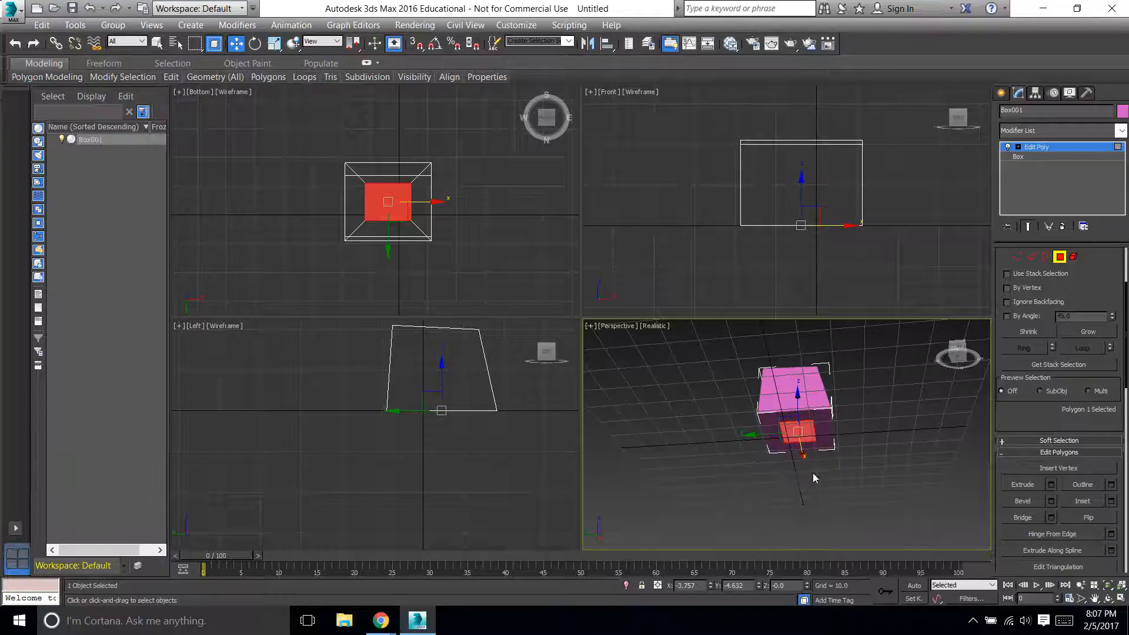
# - Extrude the inset bottom polygon by a height of 5, then deselect it
pyautogui.click(1051, 485)
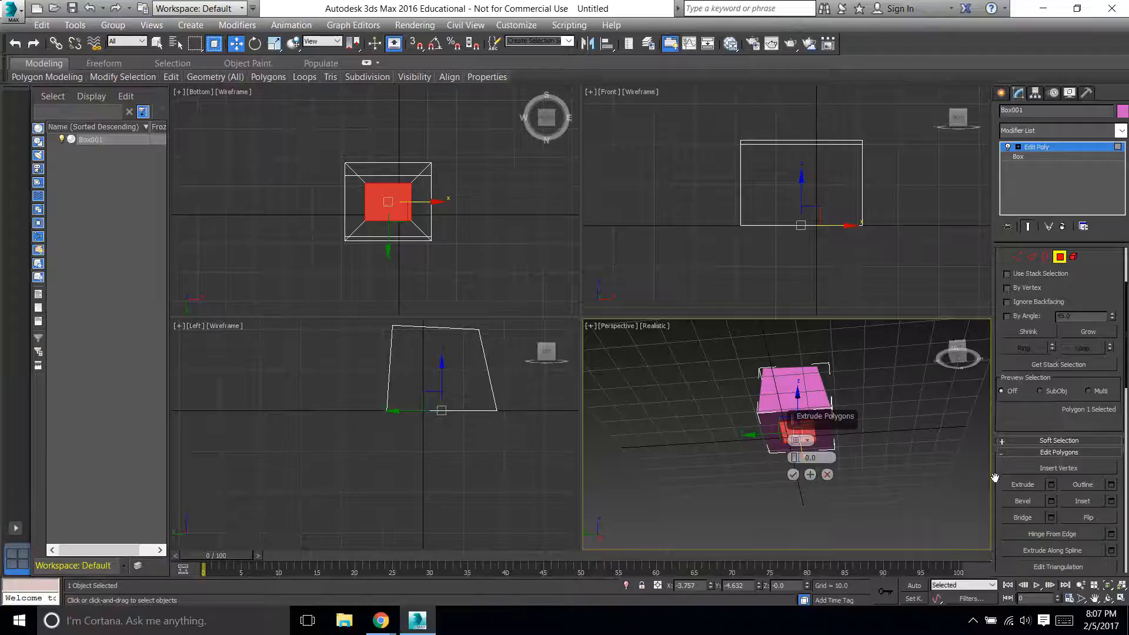
pyautogui.write('5')
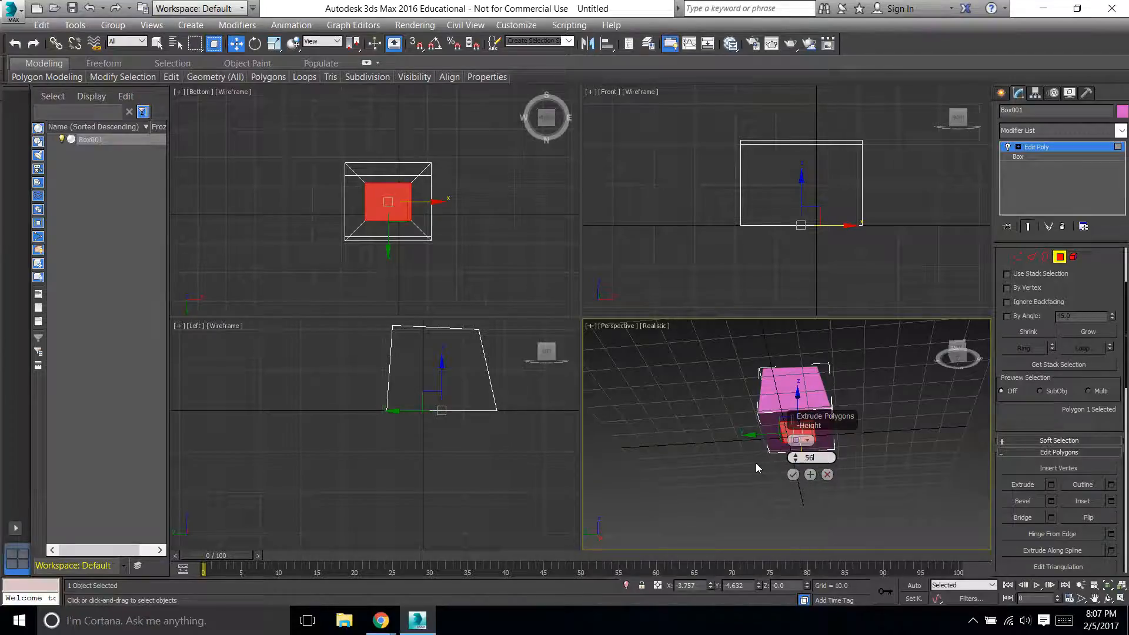
pyautogui.click(793, 475)
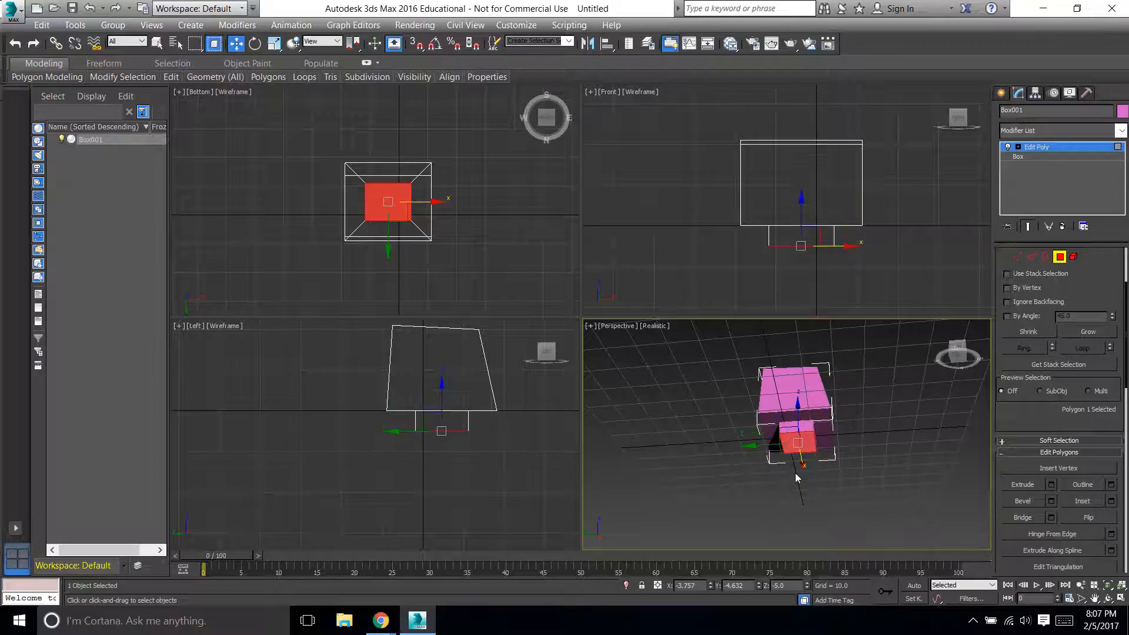
pyautogui.click(488, 445)
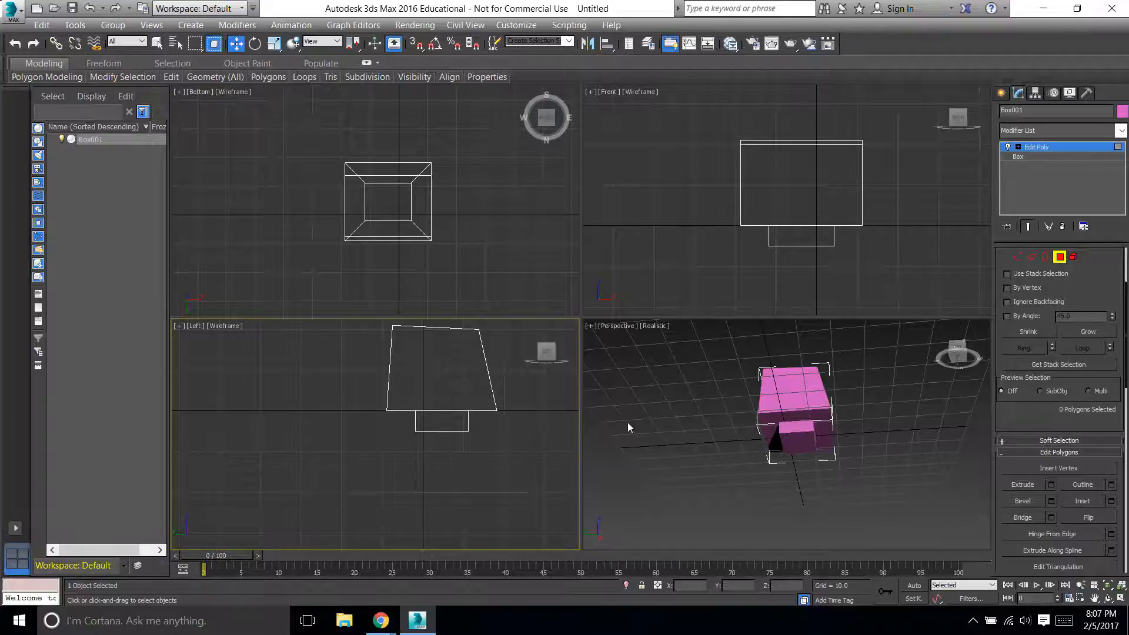
# - Extrude the end polygon of the bottom stub again by a height of 3
pyautogui.click(788, 442)
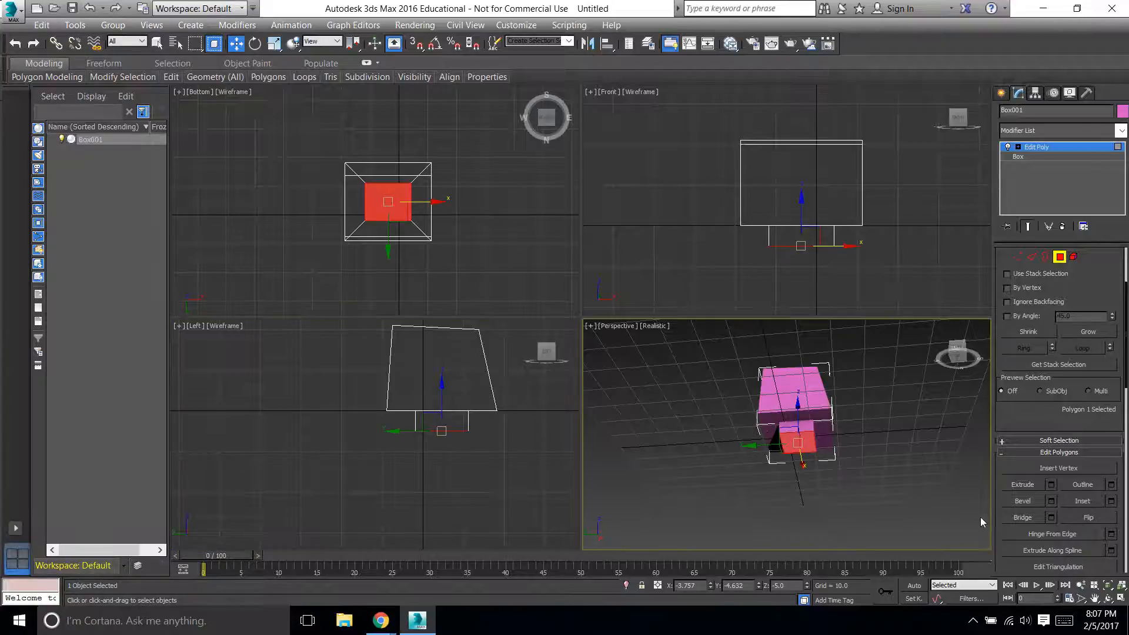
pyautogui.click(1051, 486)
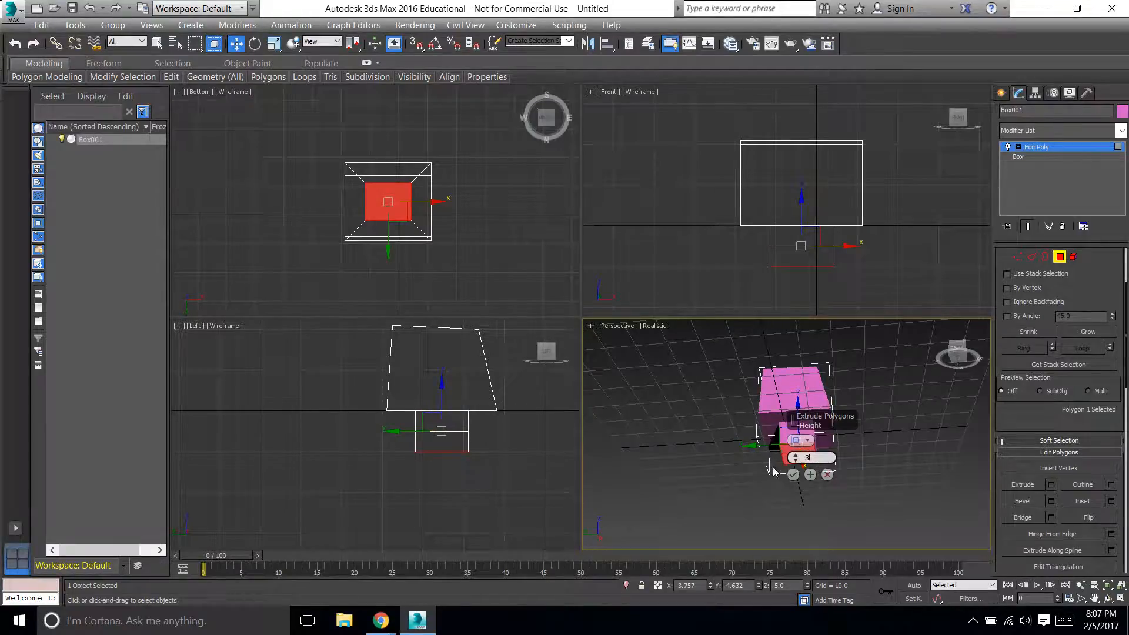
pyautogui.write('3')
pyautogui.click(793, 475)
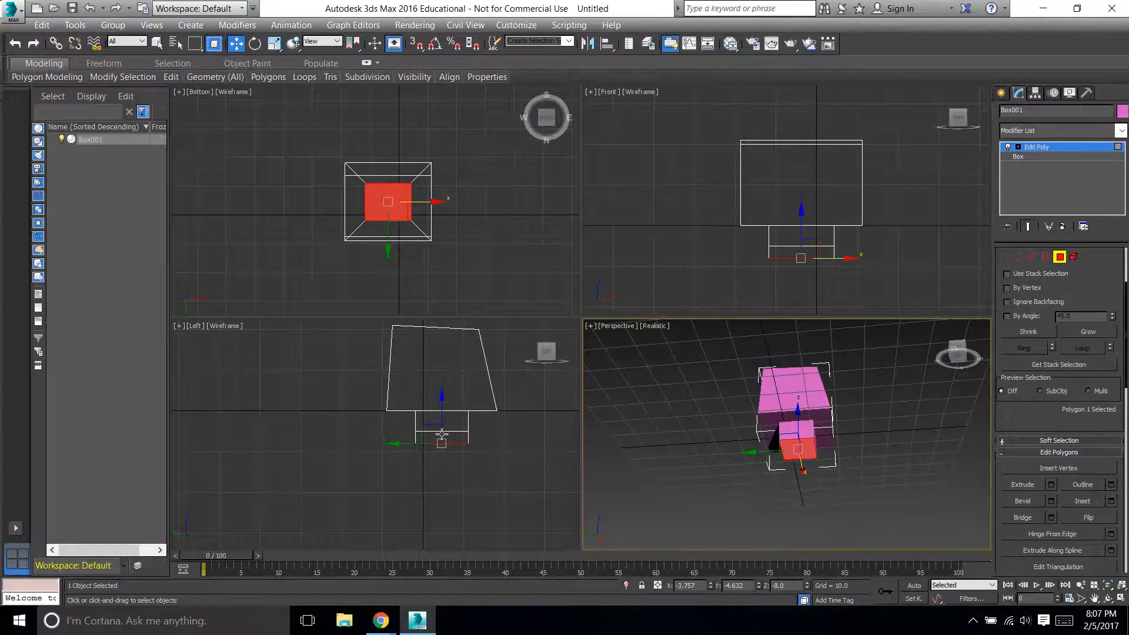
# - Scale the lowest polygon up evenly in the Bottom view so the second extrusion flares outward, and deselect it
pyautogui.rightClick(500, 438)
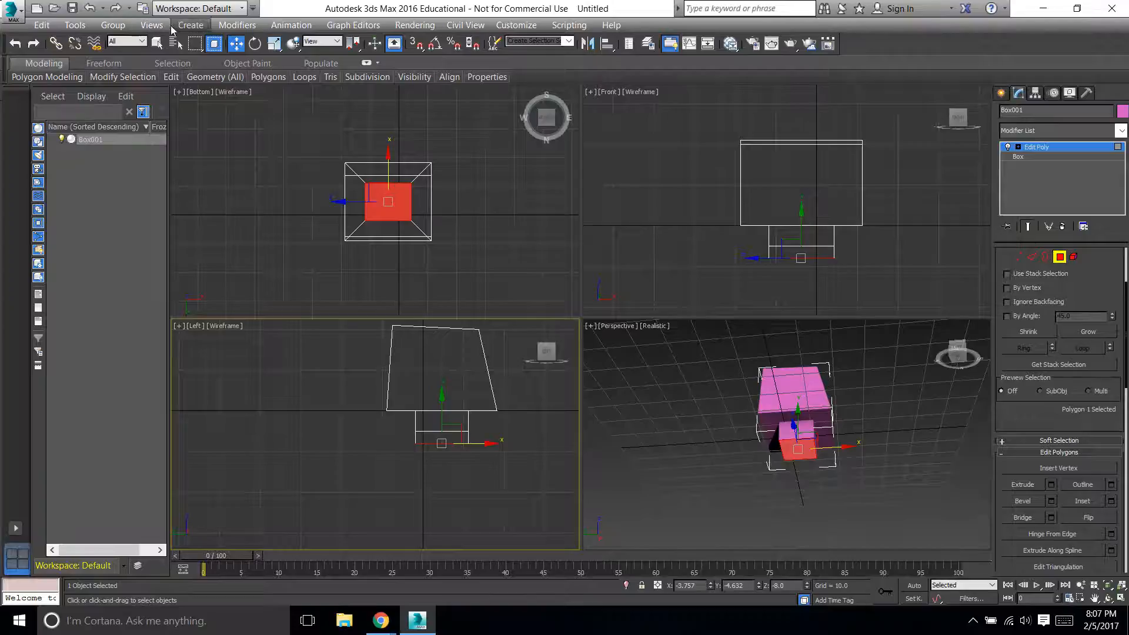
pyautogui.click(275, 44)
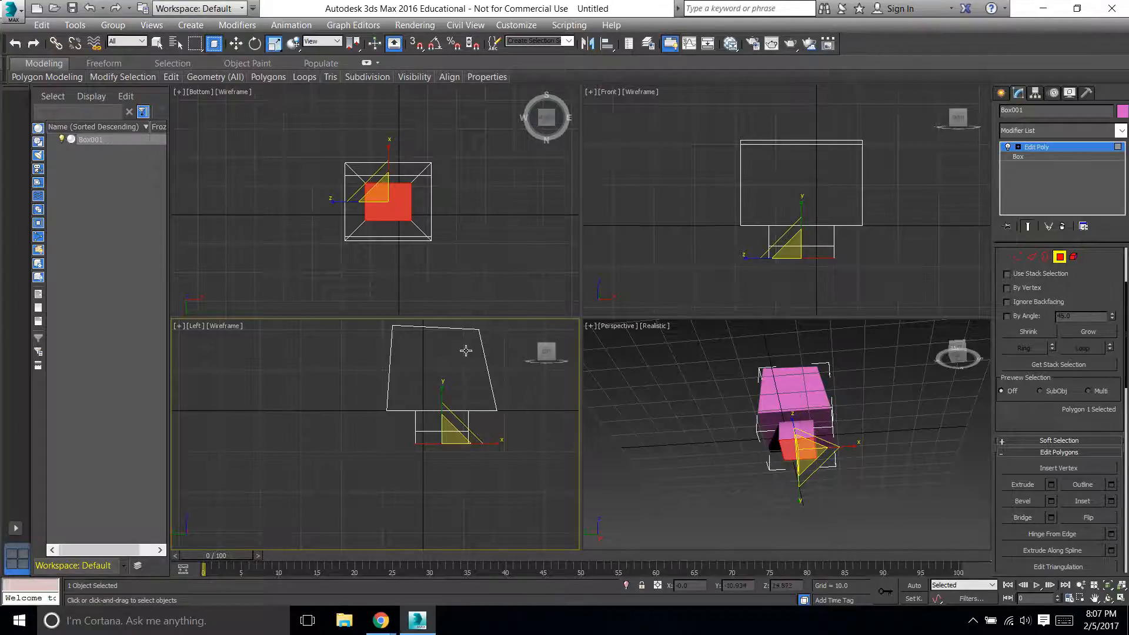
pyautogui.rightClick(368, 178)
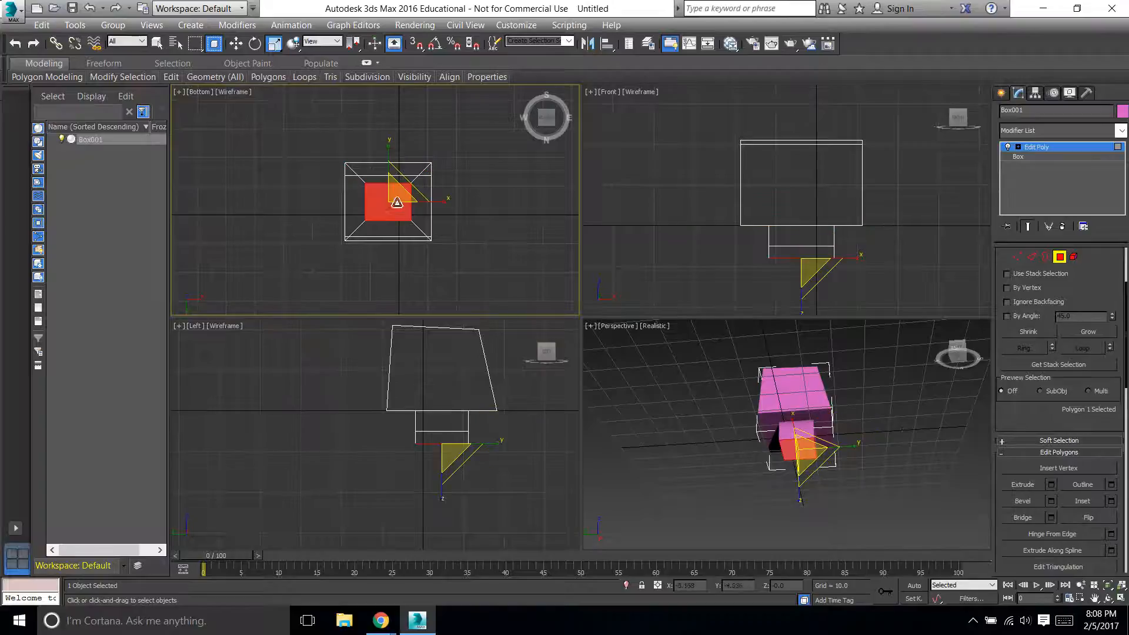
pyautogui.moveTo(393, 200); pyautogui.dragTo(425, 155)
pyautogui.click(337, 387)
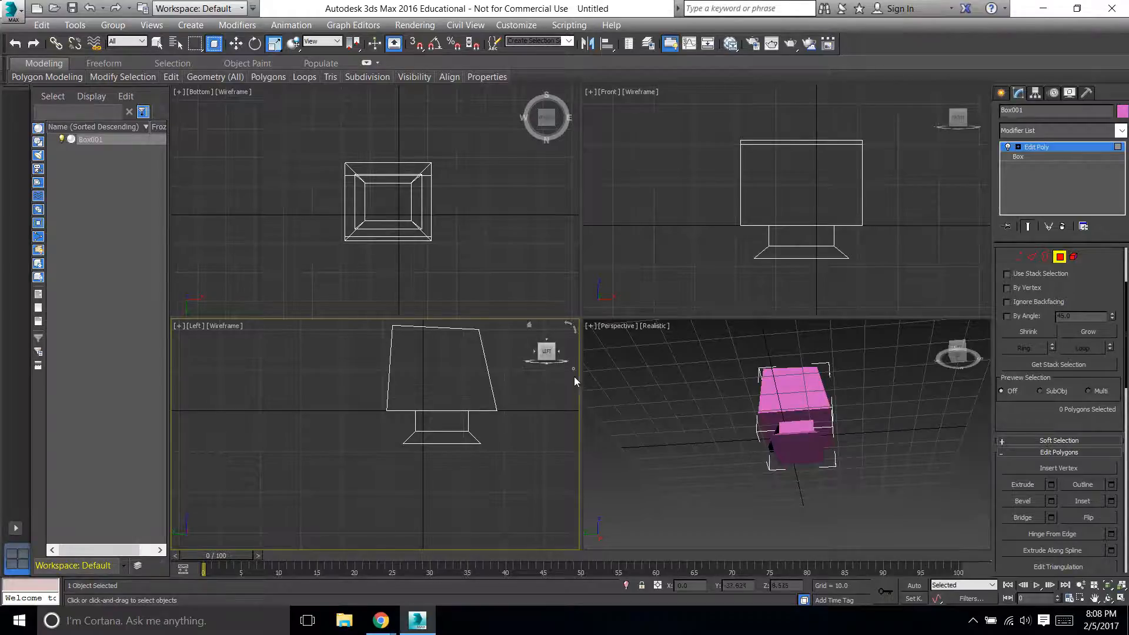
# - Select the lowest polygon of the flared stub, extrude it by a height of 0.1, and deselect it
pyautogui.click(809, 442)
pyautogui.click(1051, 485)
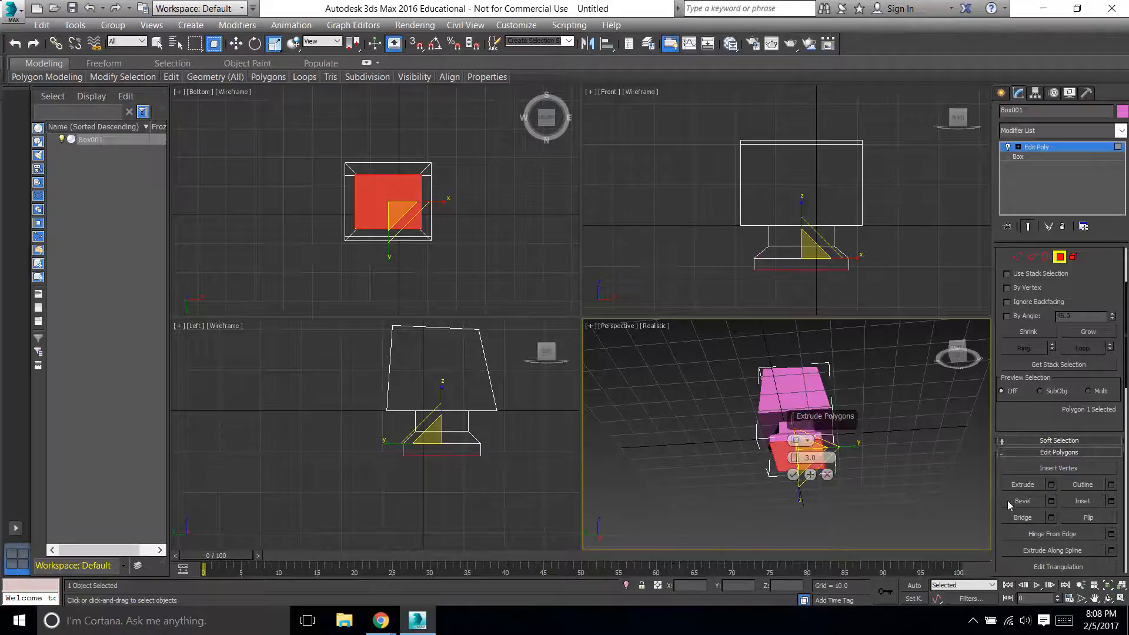
pyautogui.moveTo(795, 457); pyautogui.dragTo(795, 493)
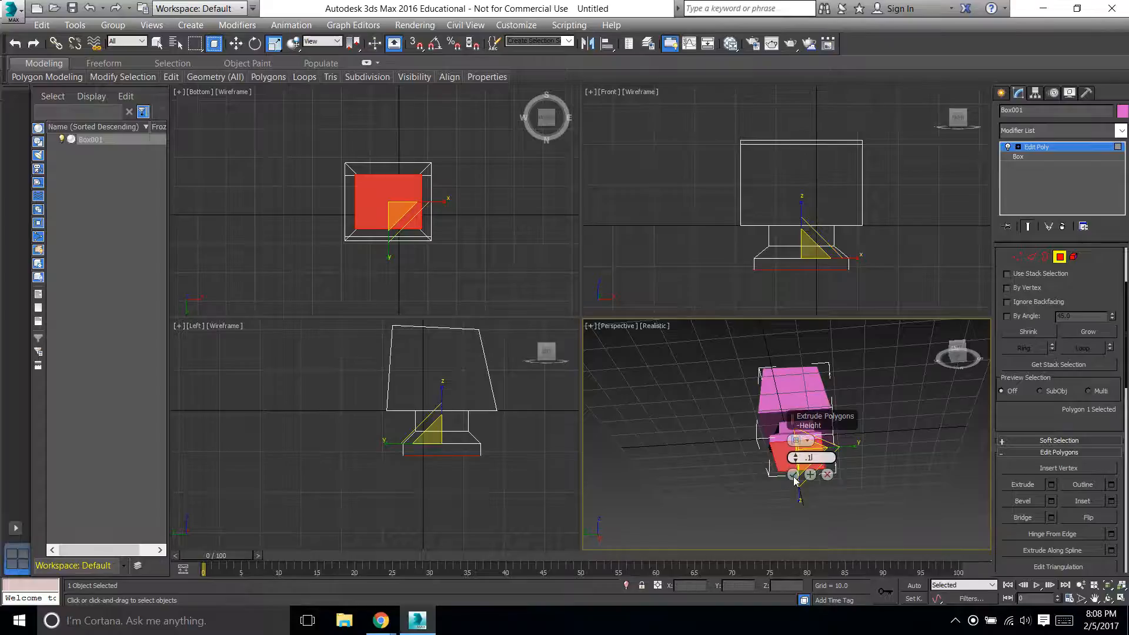
pyautogui.press('Return')
pyautogui.click(792, 475)
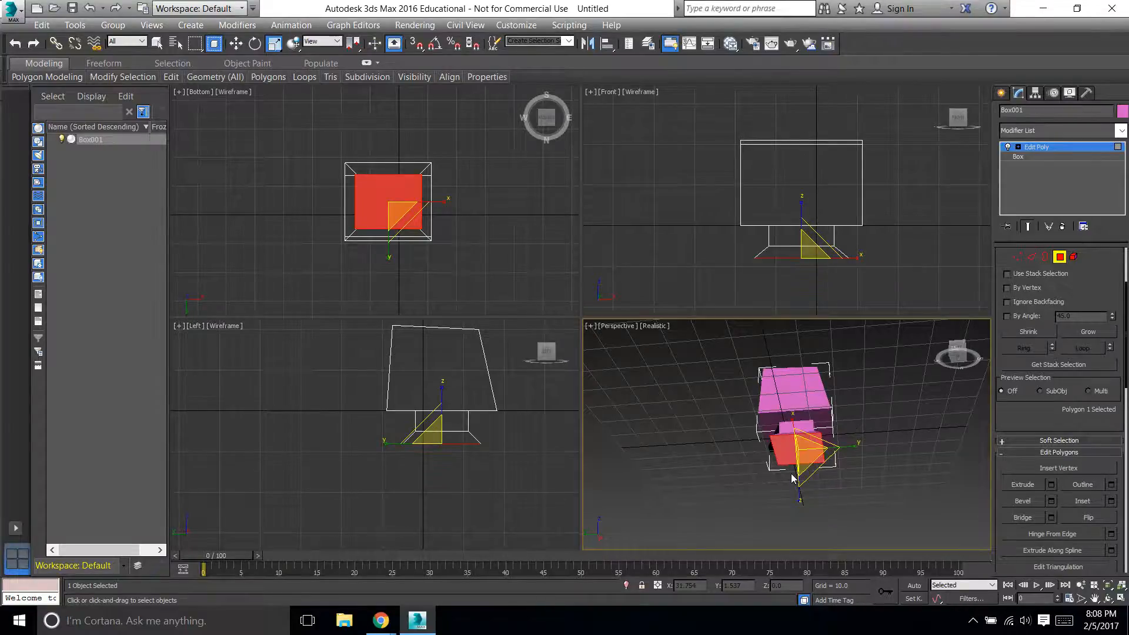
pyautogui.click(463, 471)
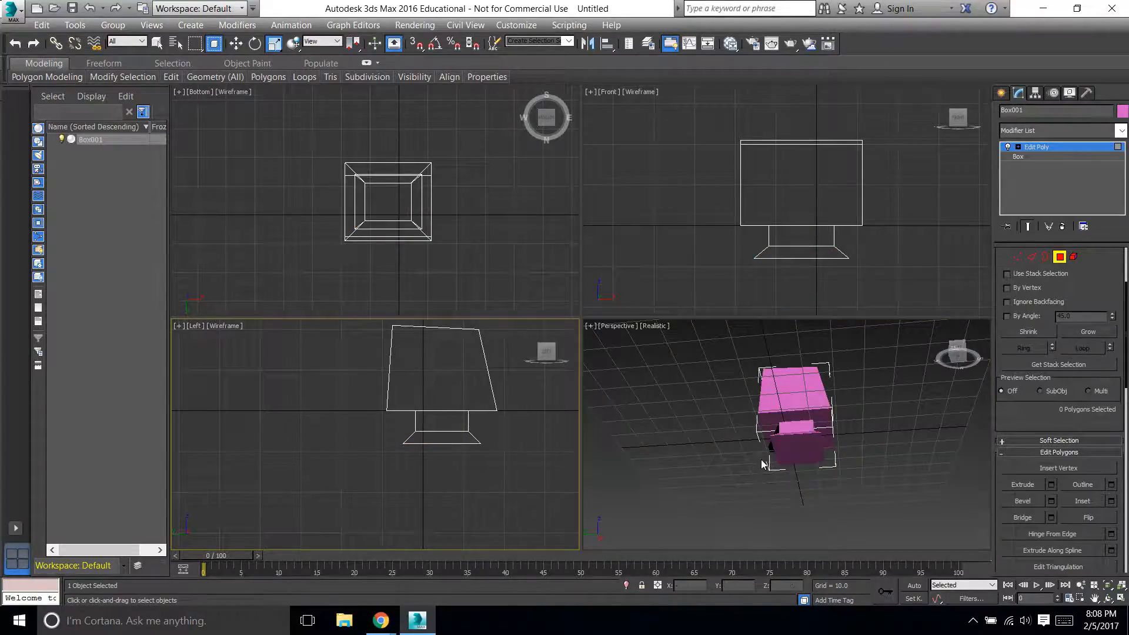
# - Scale the lowest polygon up evenly in the Bottom view so it forms a wide base extending well past the box body
pyautogui.click(793, 456)
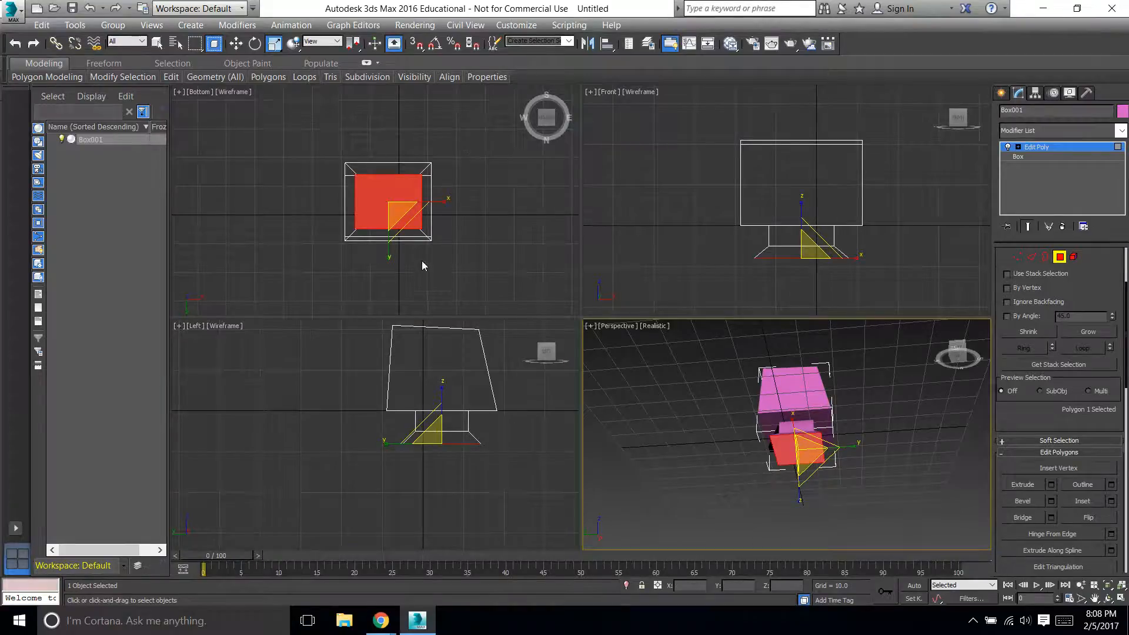
pyautogui.click(403, 219)
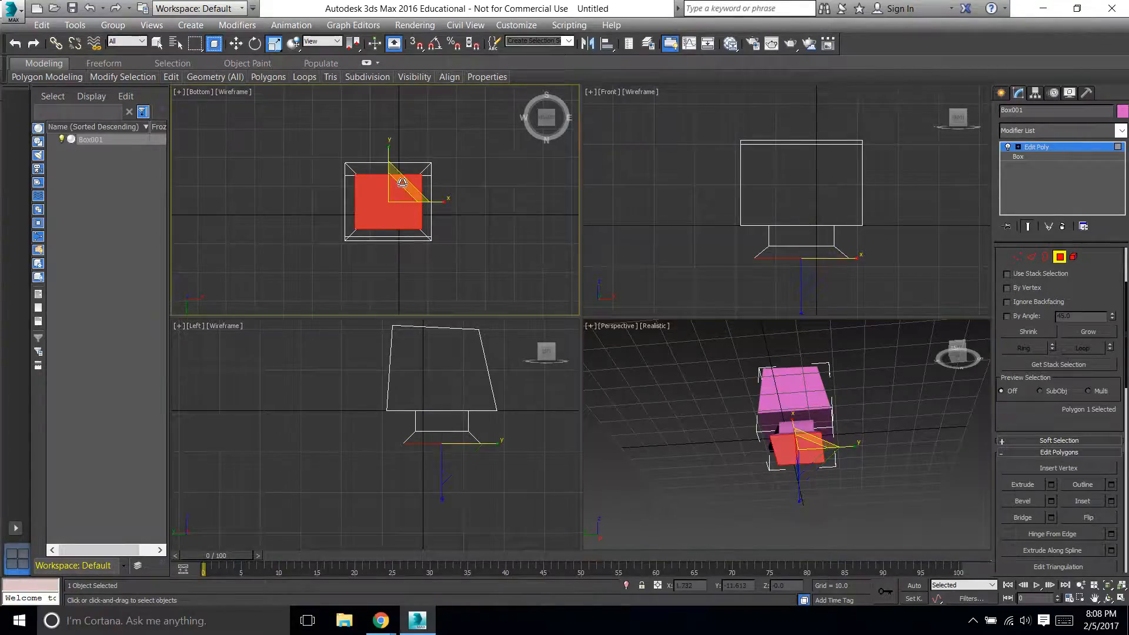
pyautogui.moveTo(403, 181); pyautogui.dragTo(466, 132)
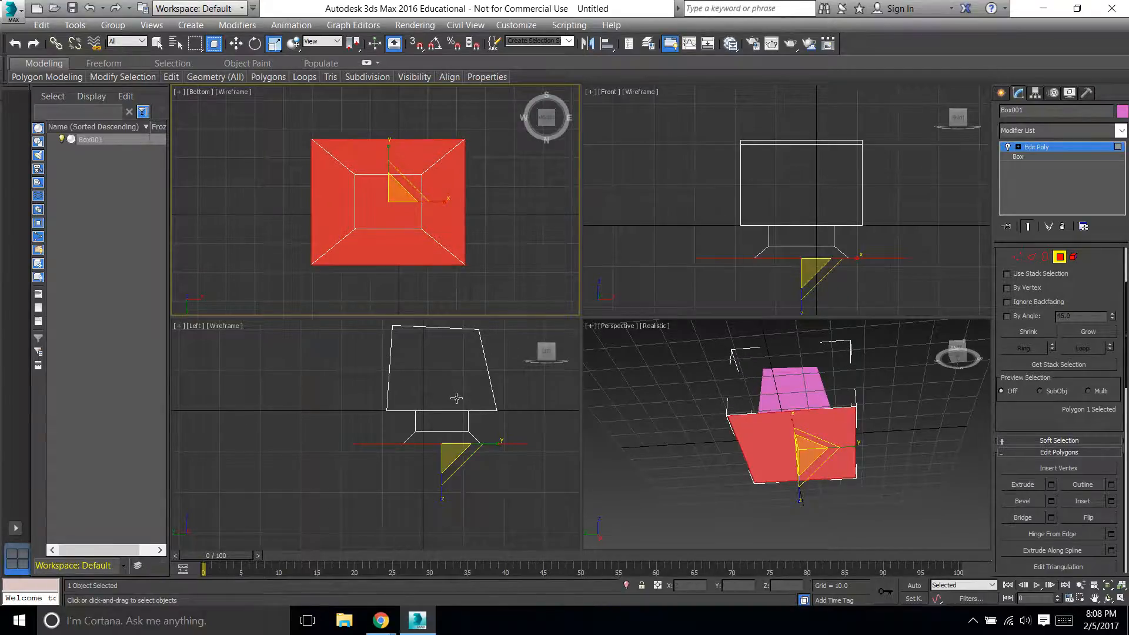
# - Extrude the enlarged bottom polygon by a height of 5 to form a thick base plate, and deselect it
pyautogui.click(1050, 487)
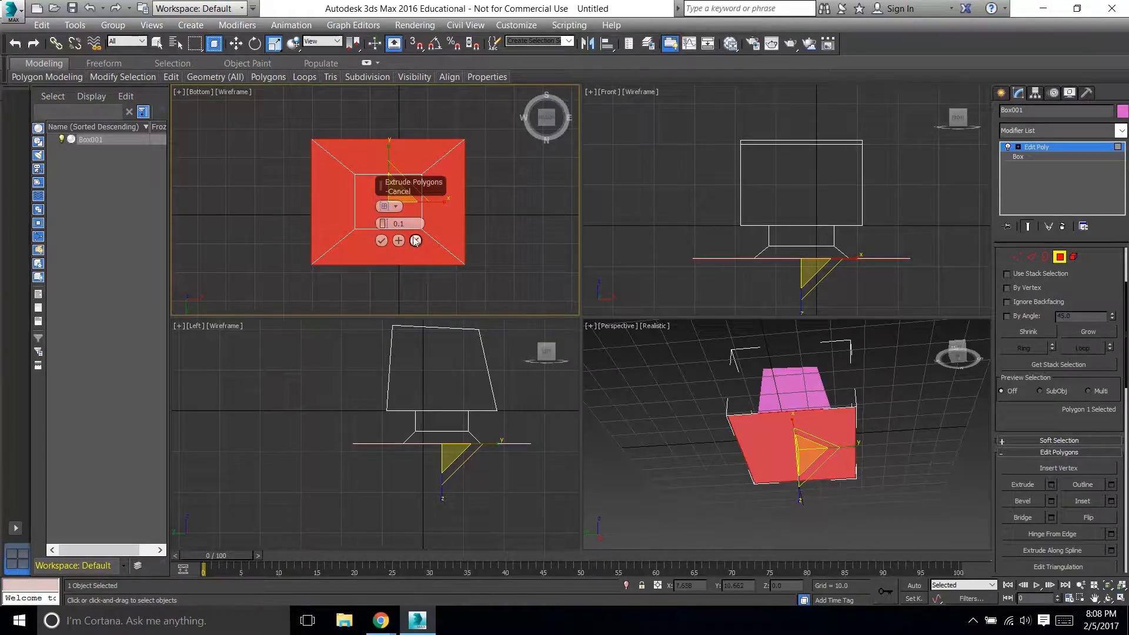
pyautogui.moveTo(406, 224); pyautogui.dragTo(353, 227)
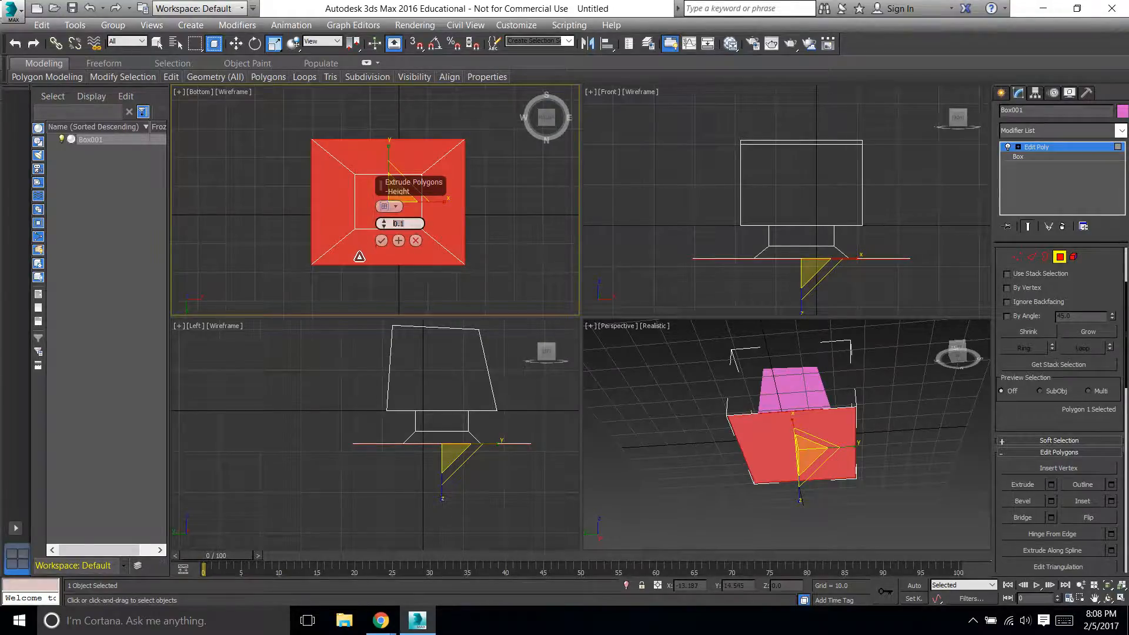
pyautogui.write('5')
pyautogui.press('Return')
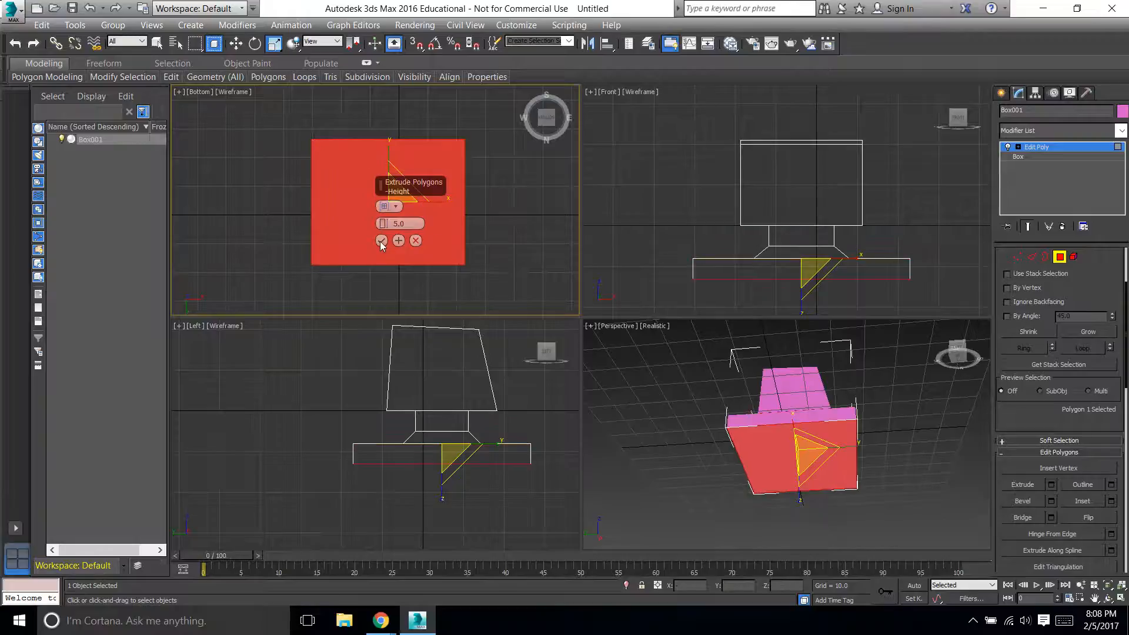
pyautogui.click(285, 459)
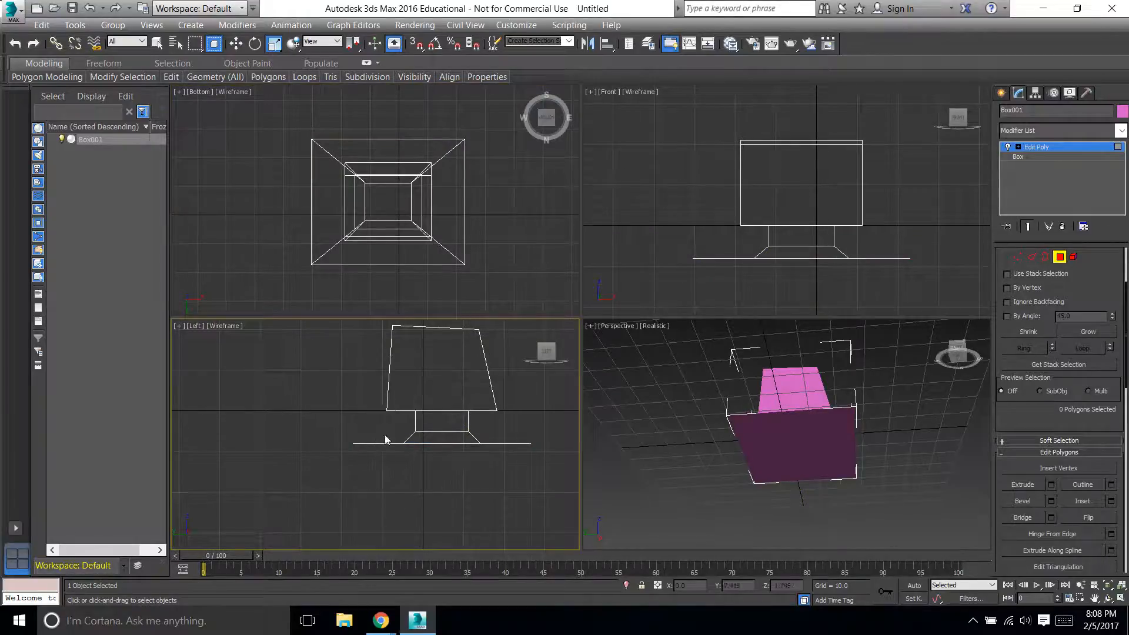
pyautogui.click(383, 210)
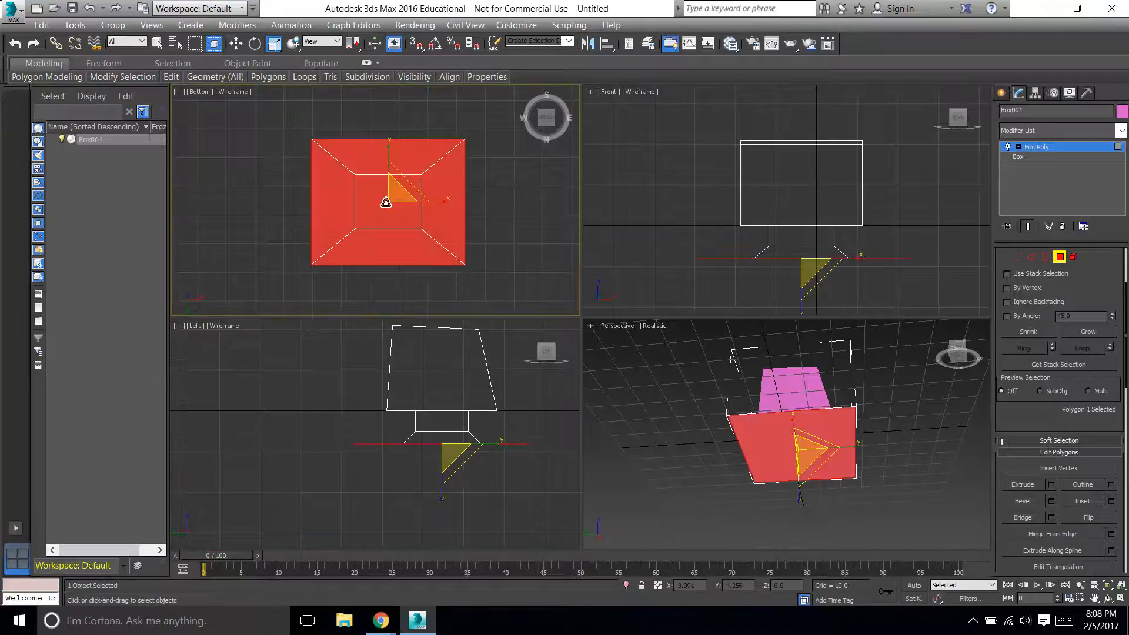
pyautogui.click(1051, 485)
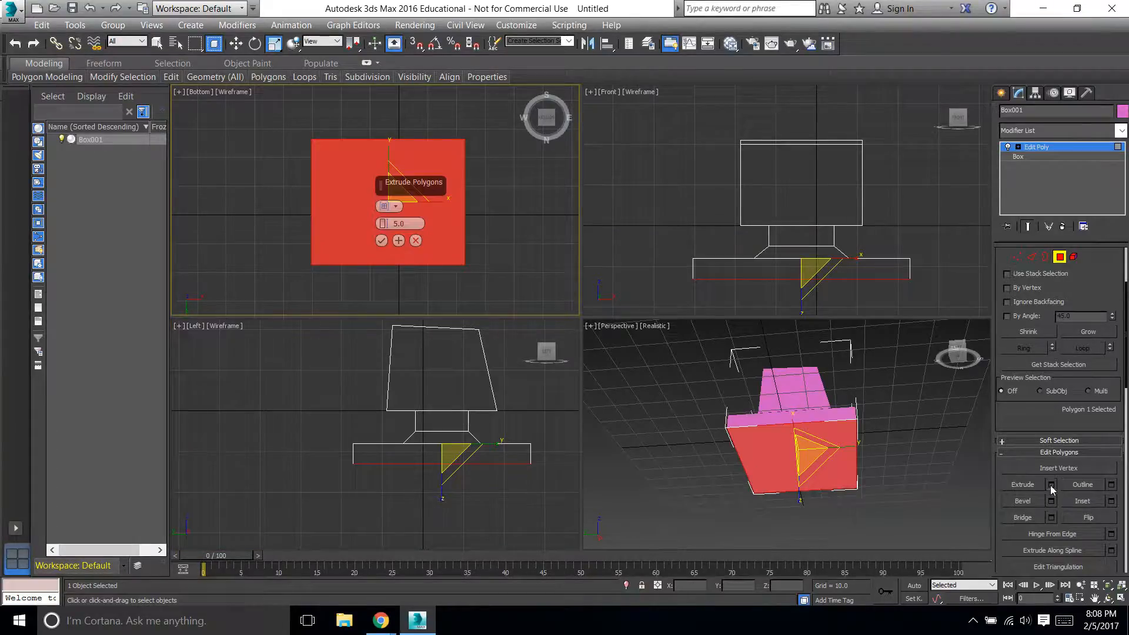
pyautogui.click(381, 240)
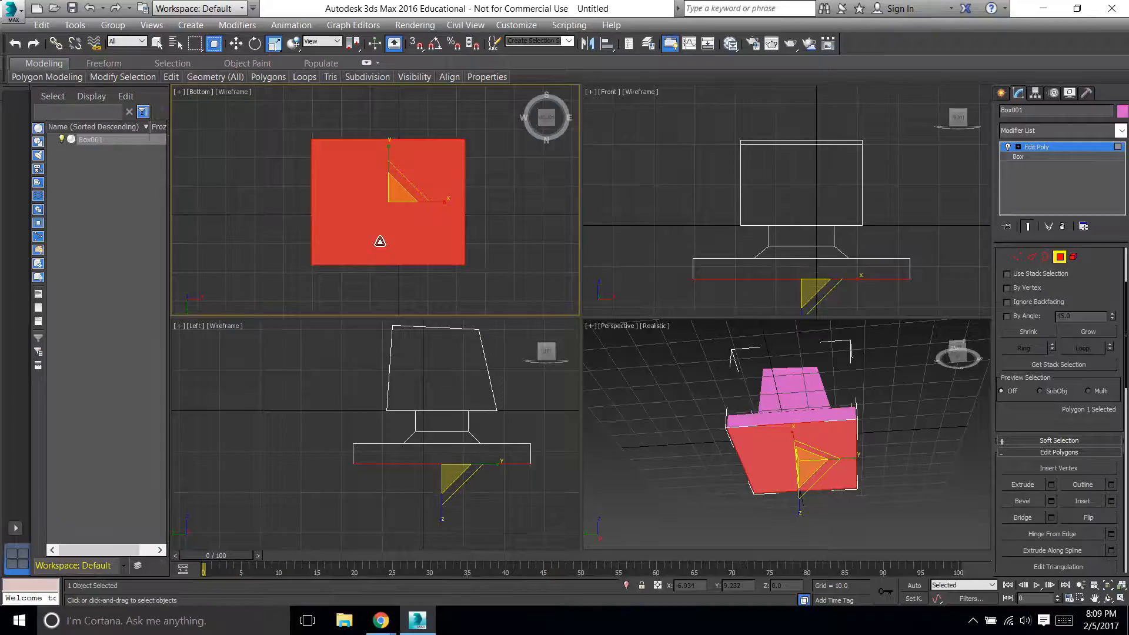
pyautogui.click(283, 353)
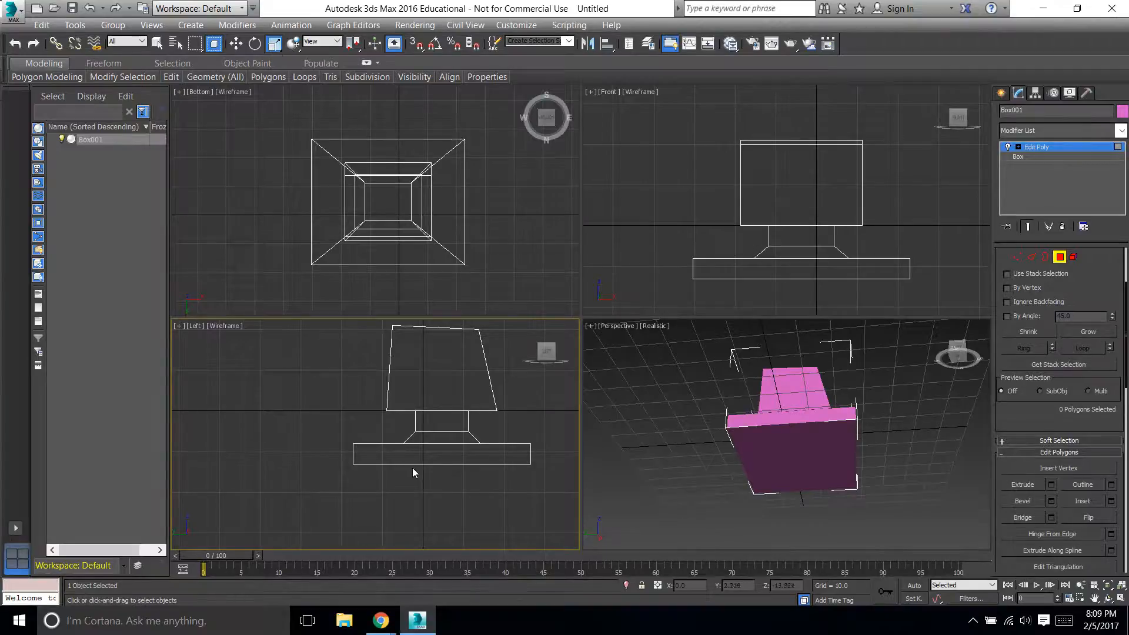
# - Inset the base plate's bottom polygon by 10 and extrude the inset polygon by a height of 5
pyautogui.click(968, 355)
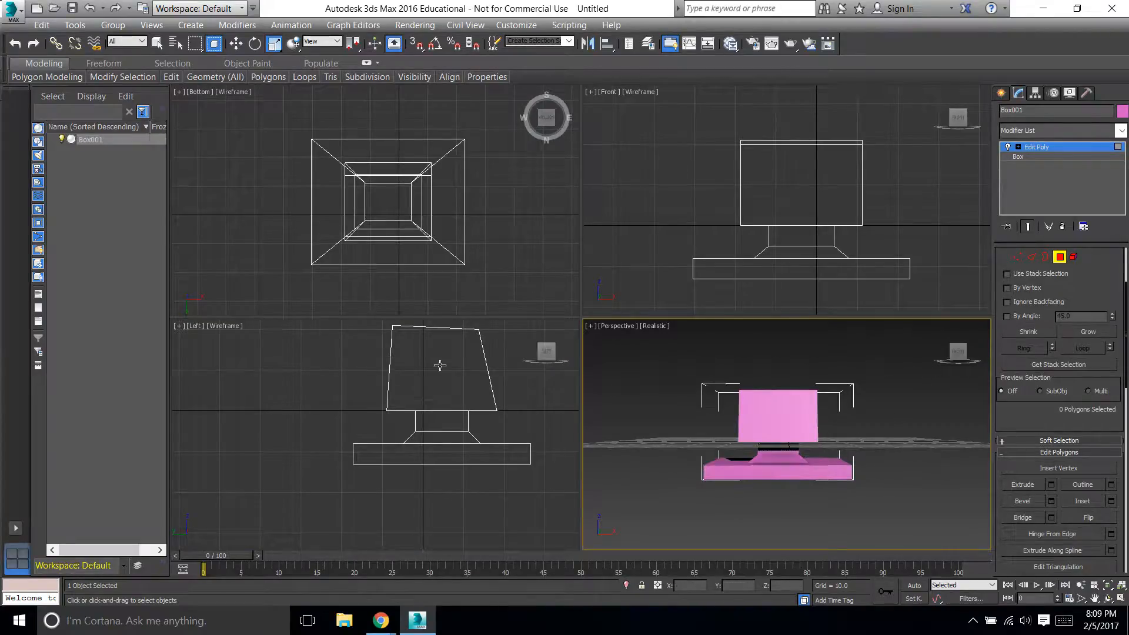
pyautogui.click(395, 228)
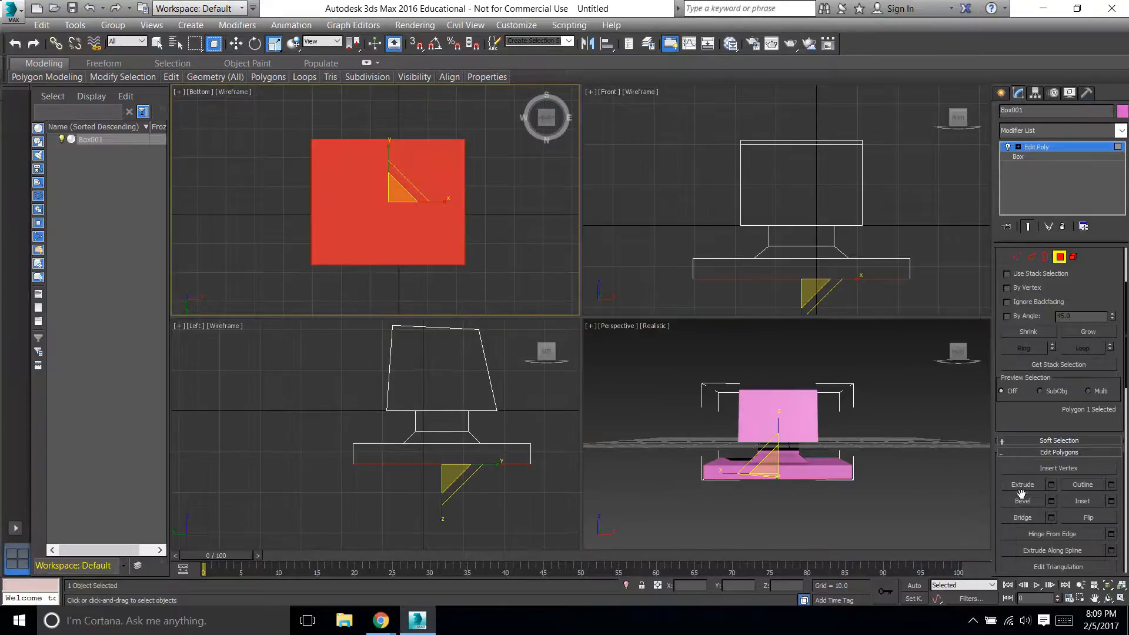
pyautogui.click(1111, 501)
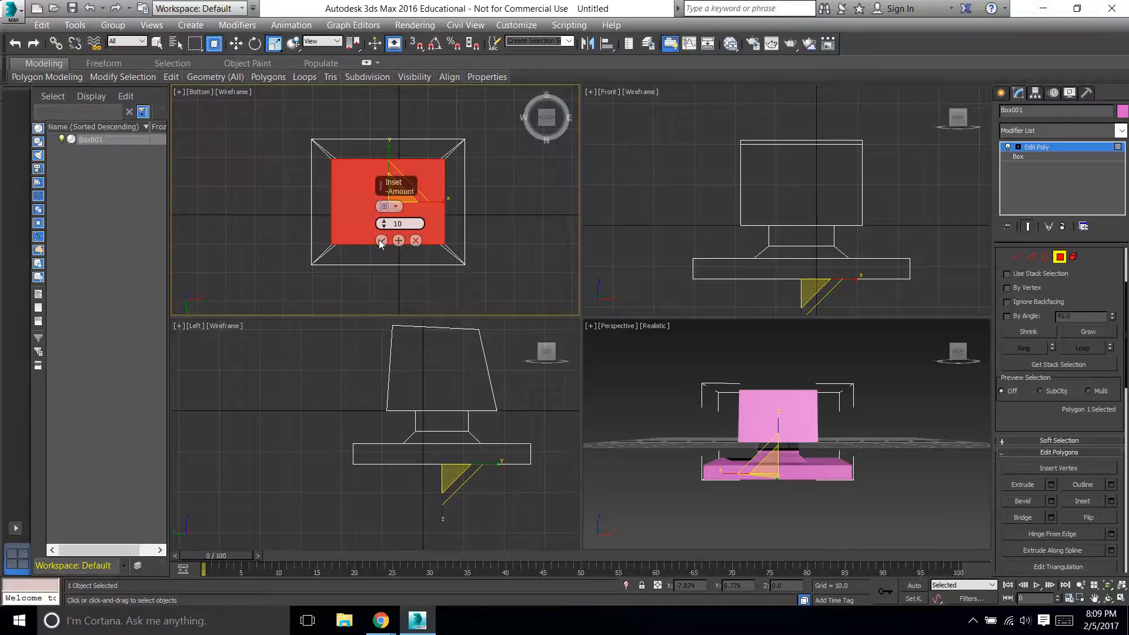
pyautogui.press('Return')
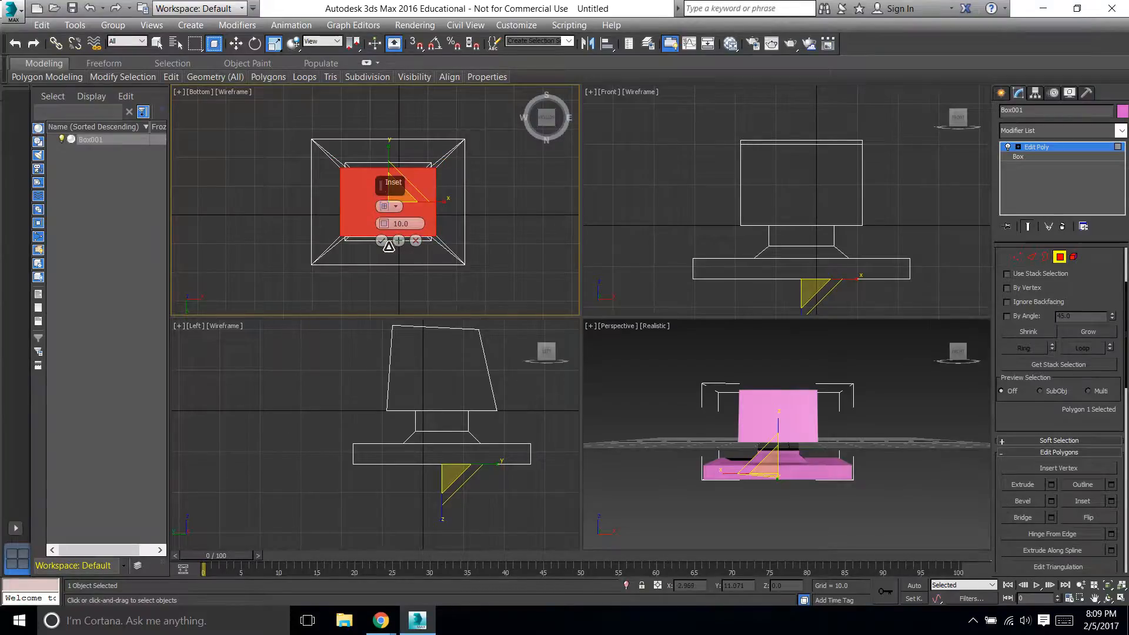
pyautogui.click(382, 241)
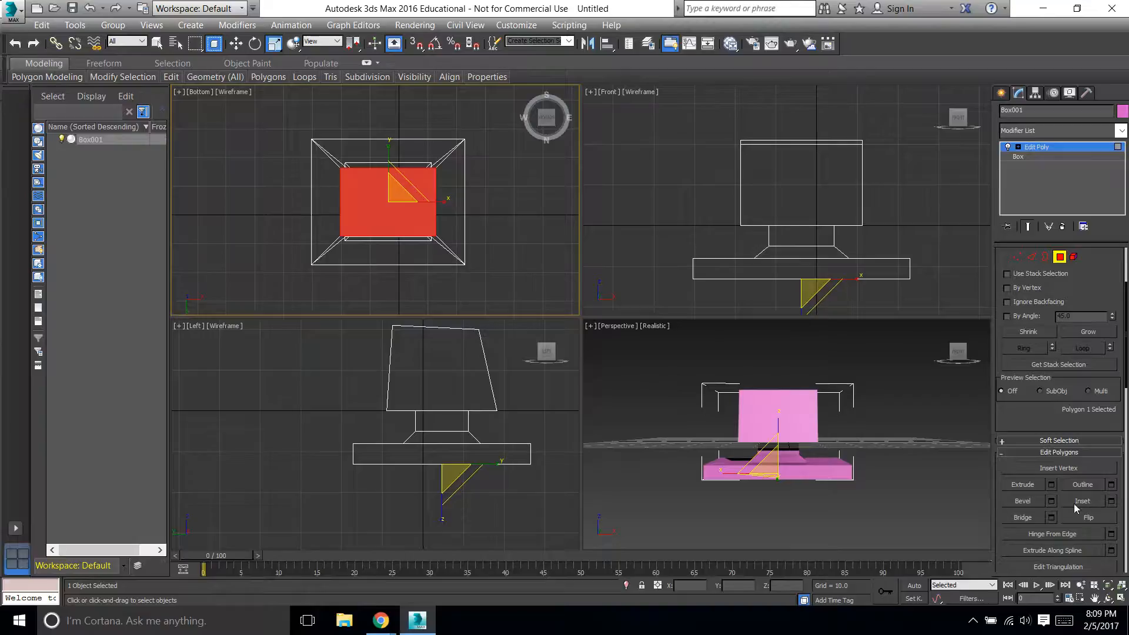
pyautogui.click(1051, 486)
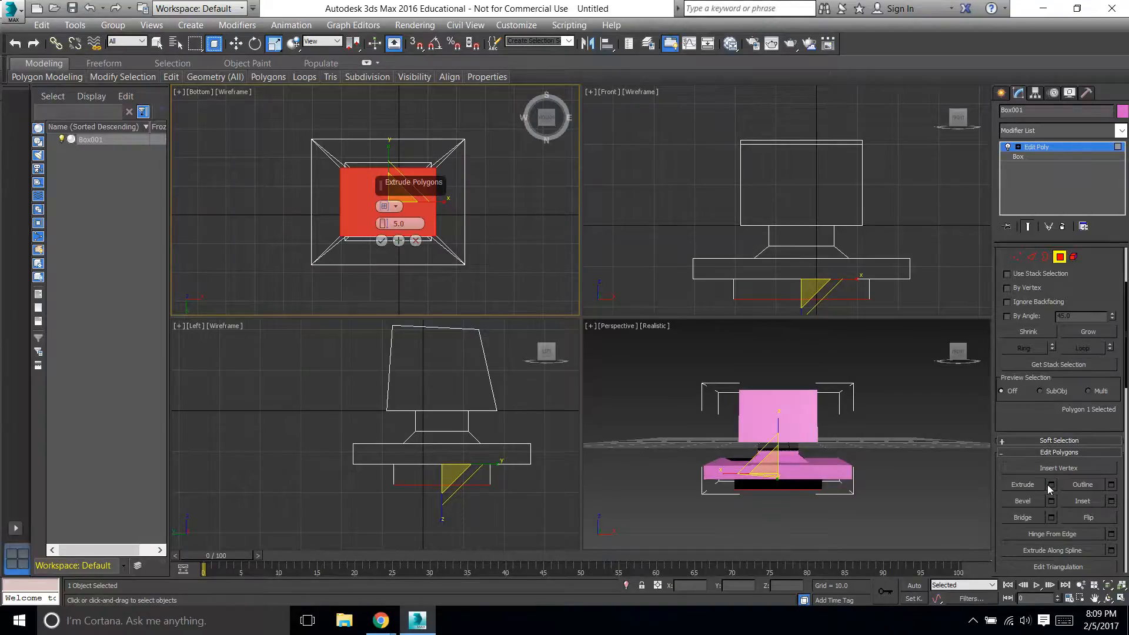
pyautogui.click(381, 241)
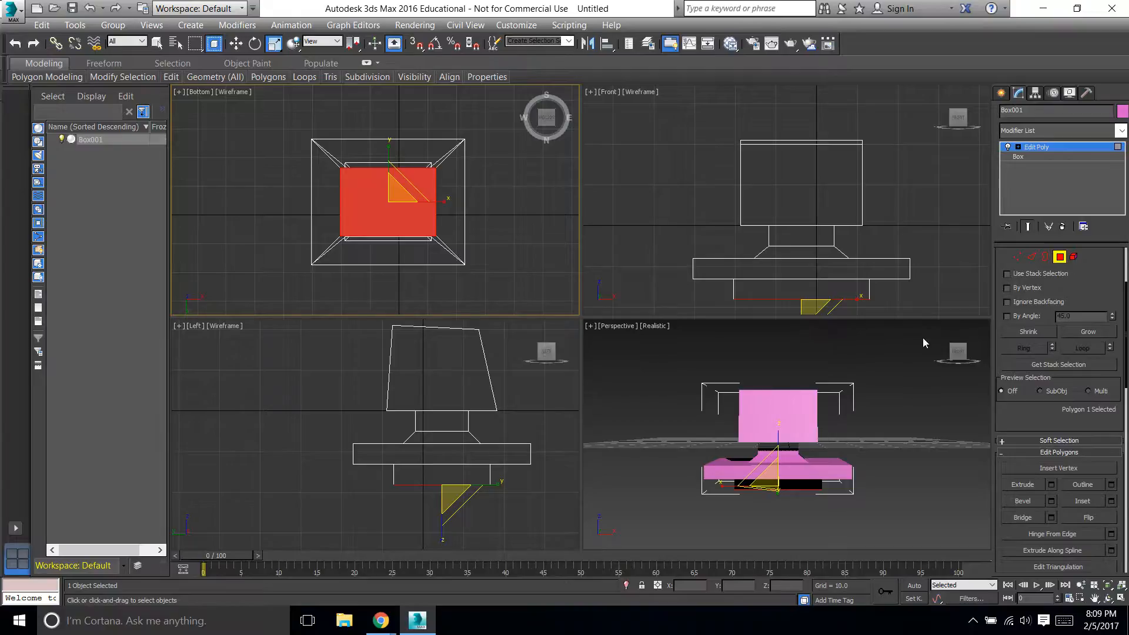
# - Scale the newly extruded polygon down evenly in the Bottom view so the underside tapers inward, and deselect it
pyautogui.moveTo(952, 355)
pyautogui.mouseDown()
pyautogui.moveTo(947, 329)
pyautogui.moveTo(941, 371)
pyautogui.moveTo(944, 335)
pyautogui.moveTo(957, 364)
pyautogui.moveTo(937, 351)
pyautogui.mouseUp()
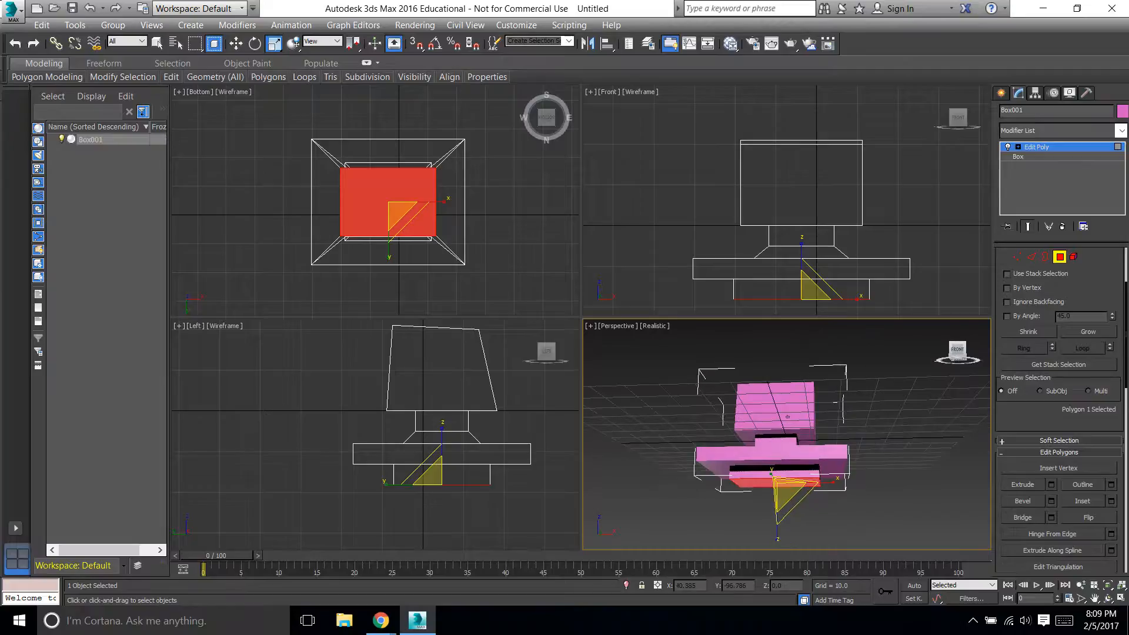
pyautogui.click(407, 217)
pyautogui.moveTo(408, 217)
pyautogui.mouseDown()
pyautogui.moveTo(403, 186)
pyautogui.moveTo(389, 216)
pyautogui.mouseUp()
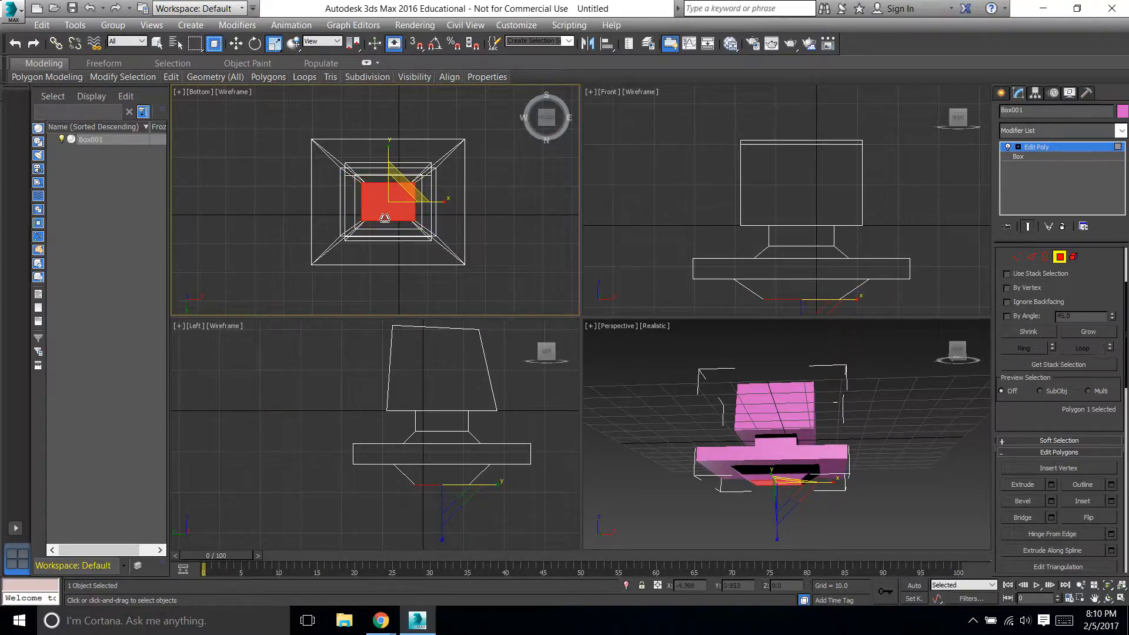
pyautogui.moveTo(962, 353)
pyautogui.mouseDown()
pyautogui.moveTo(960, 327)
pyautogui.moveTo(962, 393)
pyautogui.moveTo(980, 378)
pyautogui.moveTo(960, 391)
pyautogui.moveTo(915, 369)
pyautogui.moveTo(921, 347)
pyautogui.moveTo(959, 345)
pyautogui.moveTo(962, 370)
pyautogui.mouseUp()
pyautogui.click(952, 384)
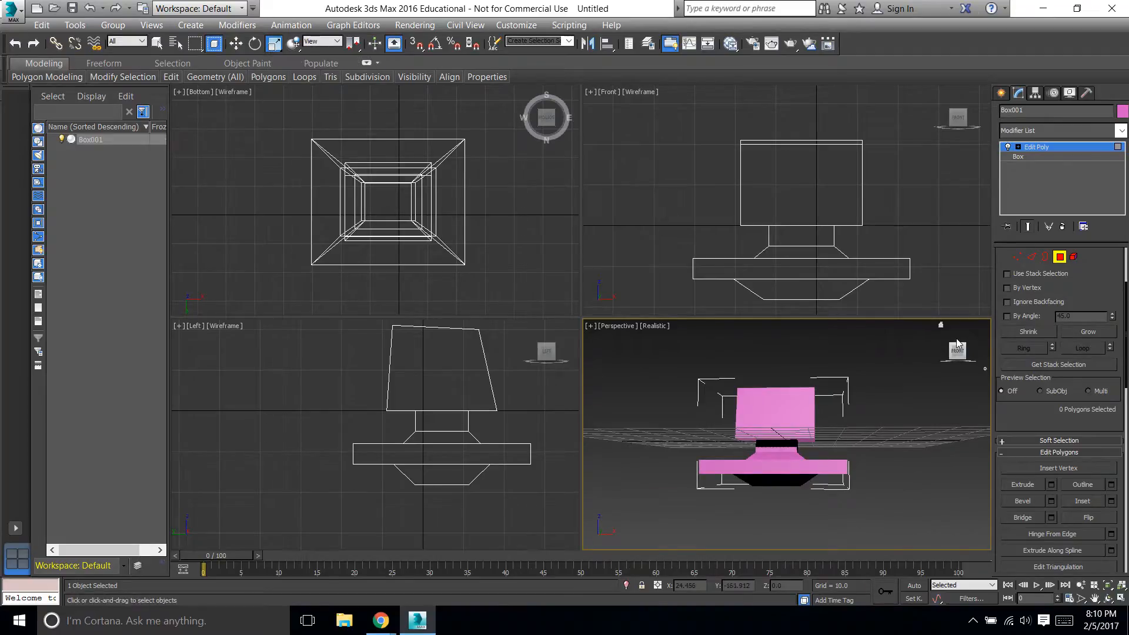
# - In vertex mode, move the two vertices at the upper-left corner of the box body slightly inward in the Left view, and deselect them
pyautogui.moveTo(957, 351); pyautogui.dragTo(941, 388)
pyautogui.moveTo(941, 329); pyautogui.dragTo(957, 355)
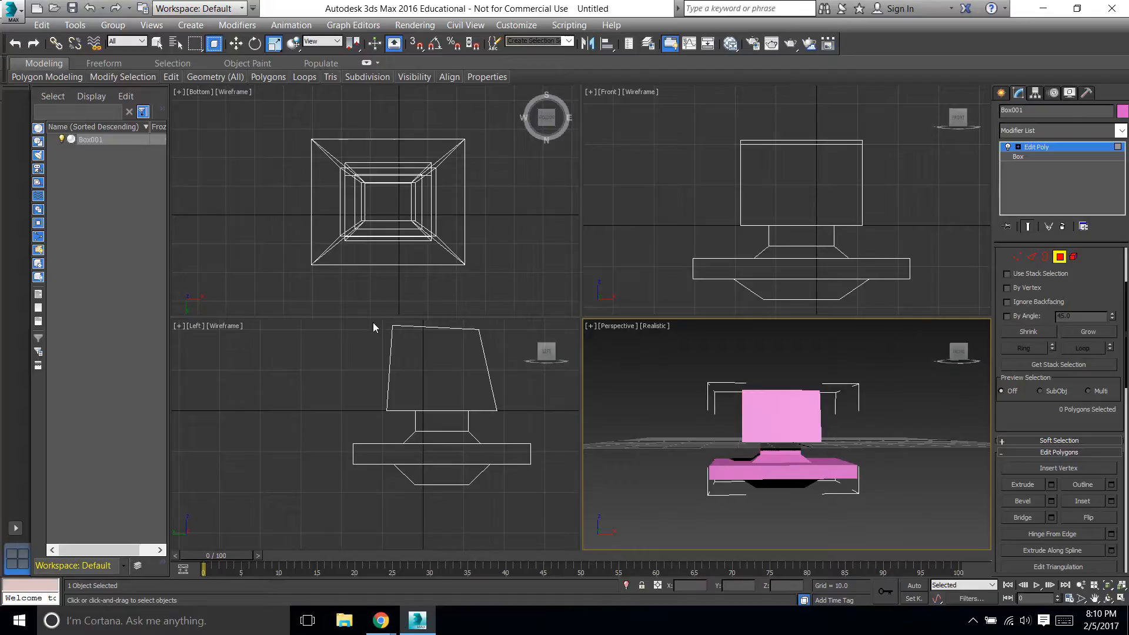
pyautogui.moveTo(376, 323); pyautogui.dragTo(414, 362)
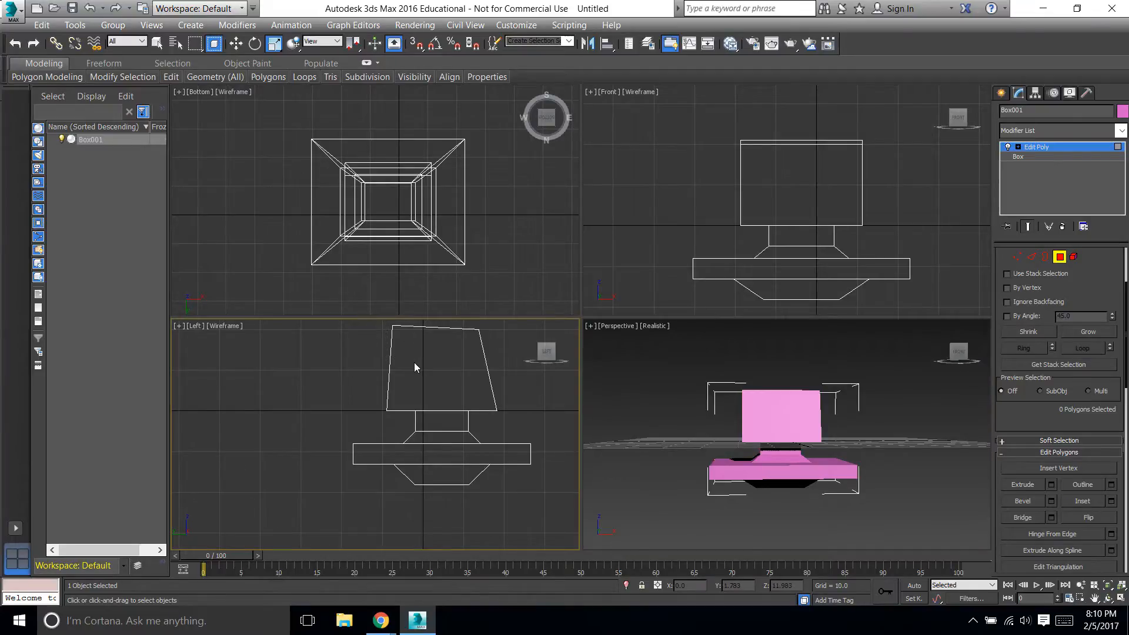
pyautogui.click(1016, 256)
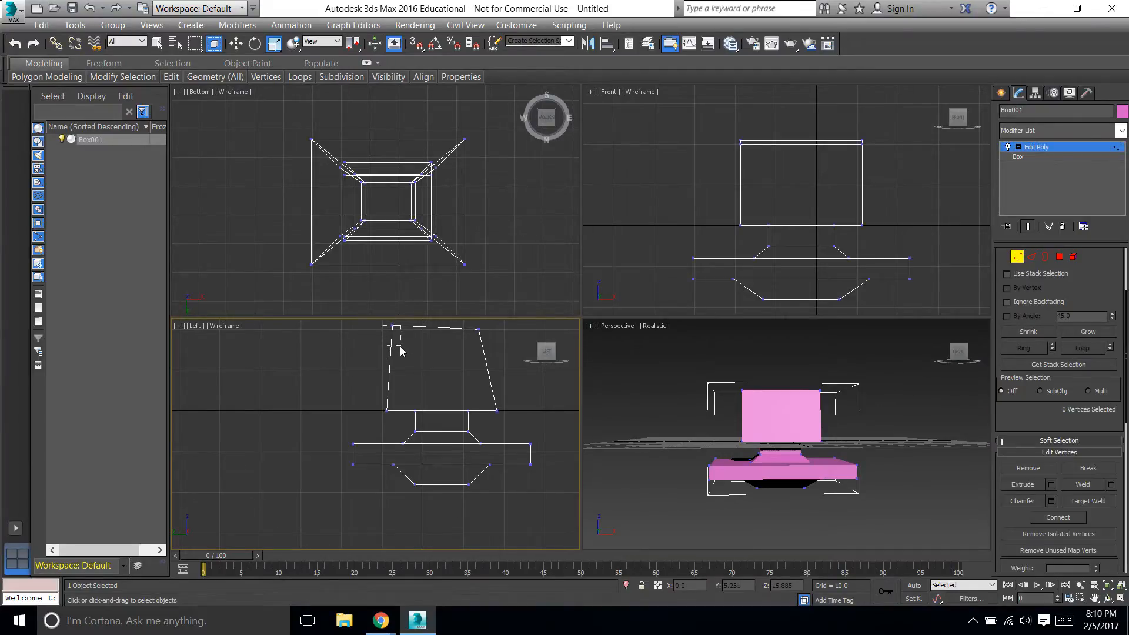
pyautogui.moveTo(383, 324); pyautogui.dragTo(393, 335)
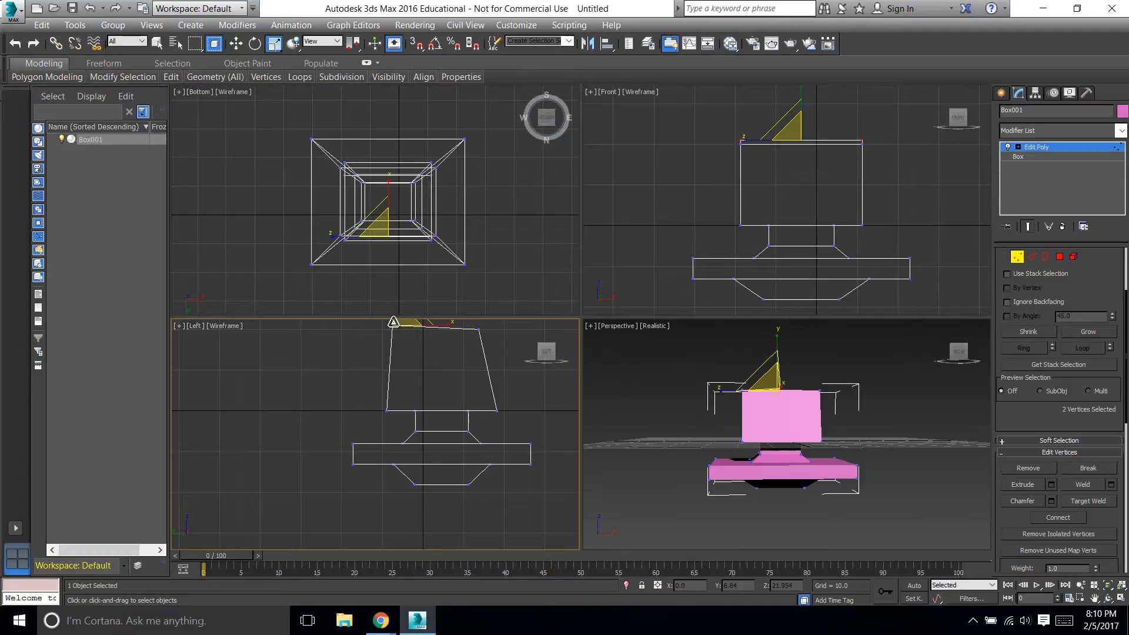
pyautogui.click(235, 45)
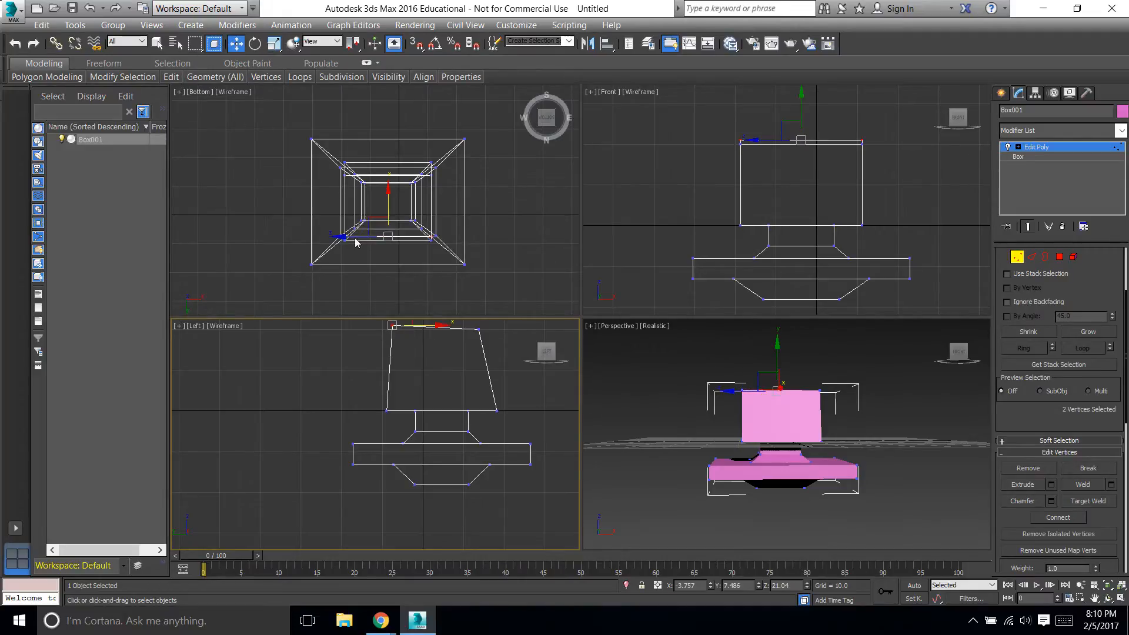
pyautogui.moveTo(388, 330); pyautogui.dragTo(396, 341)
pyautogui.click(260, 403)
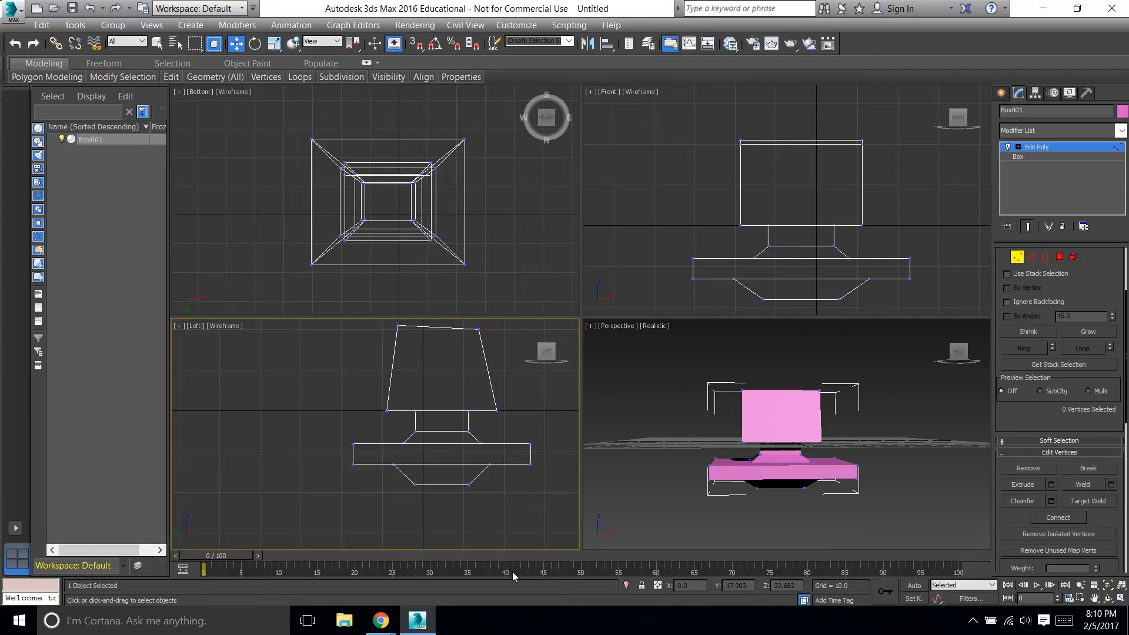